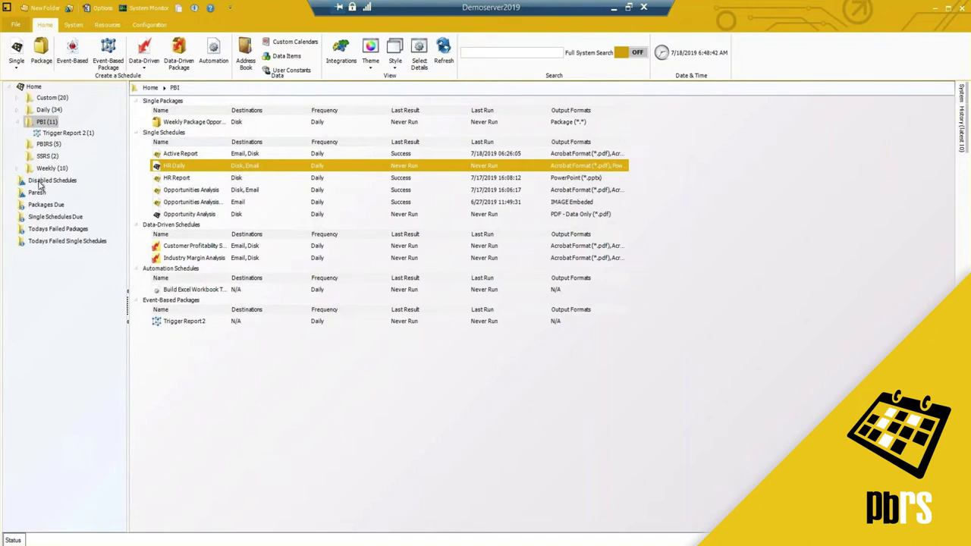
# Show the Disabled Schedules folder's packages and schedules in the Details view style.
pyautogui.click(30, 182)
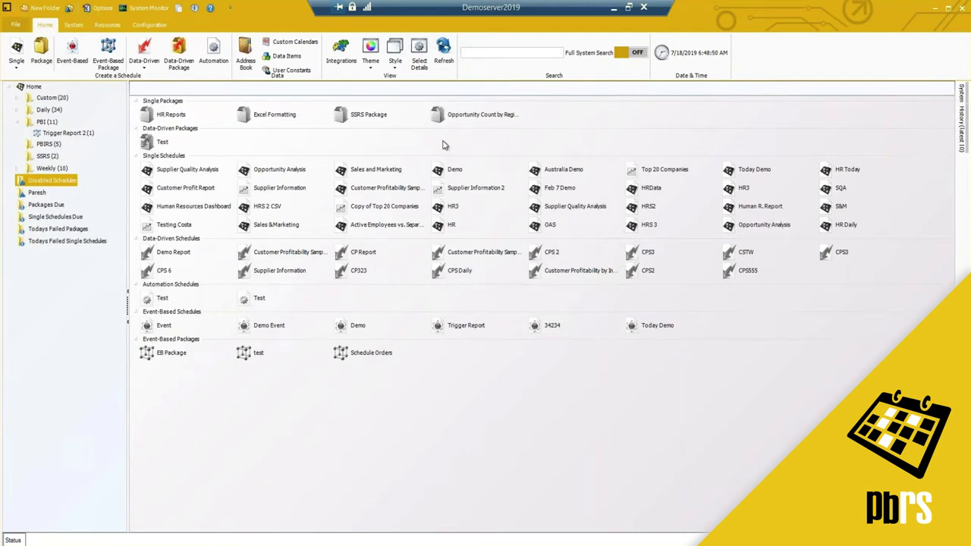
pyautogui.click(395, 65)
pyautogui.click(405, 81)
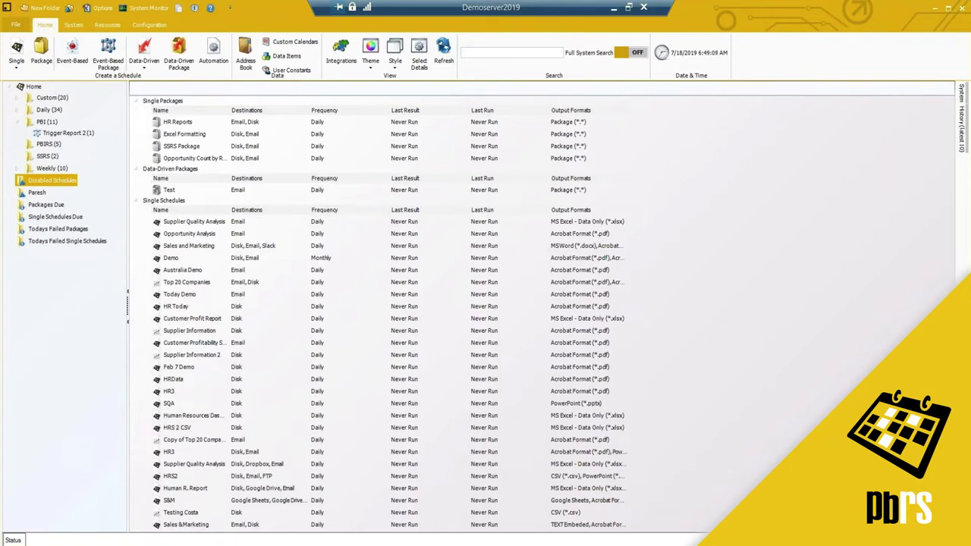
# Return to the PBI folder's list and bring up the Options dialog on its General page.
pyautogui.click(44, 122)
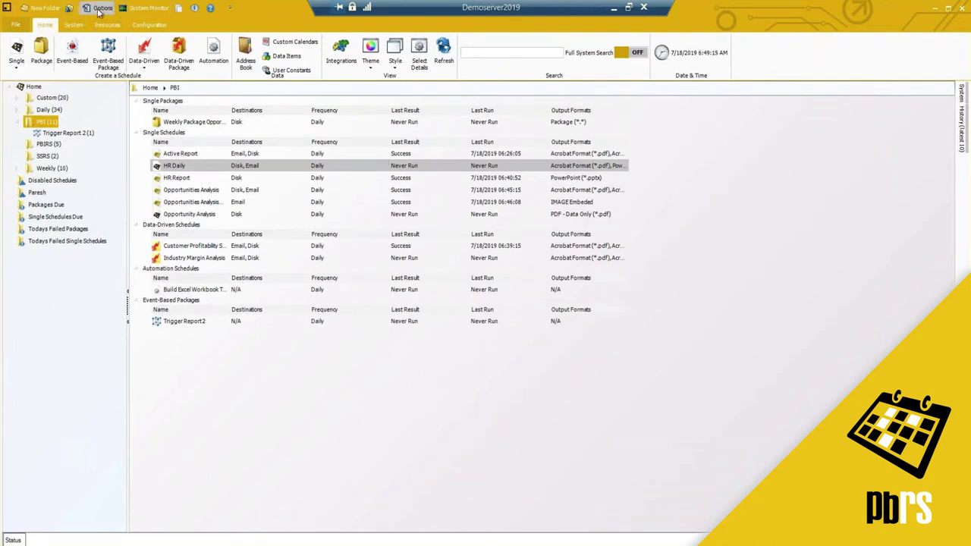
pyautogui.click(101, 8)
pyautogui.moveTo(427, 120); pyautogui.dragTo(394, 112)
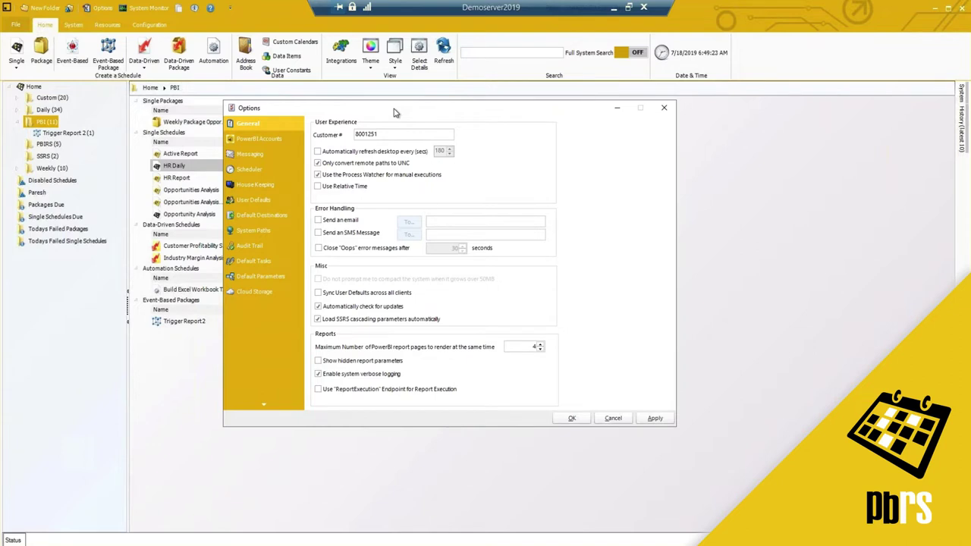
pyautogui.moveTo(394, 112); pyautogui.dragTo(400, 110)
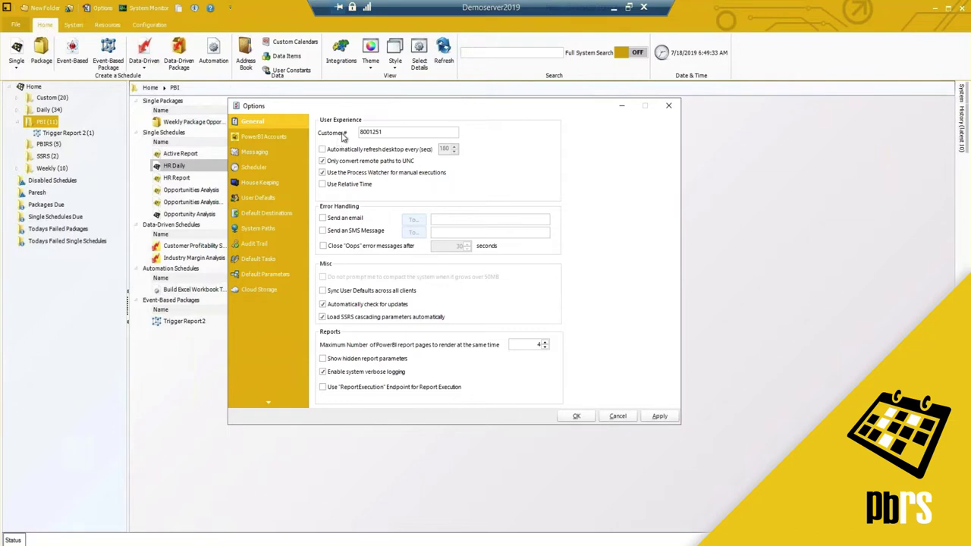
pyautogui.moveTo(358, 132); pyautogui.dragTo(385, 132)
pyautogui.click(387, 132)
pyautogui.moveTo(375, 105); pyautogui.dragTo(612, 186)
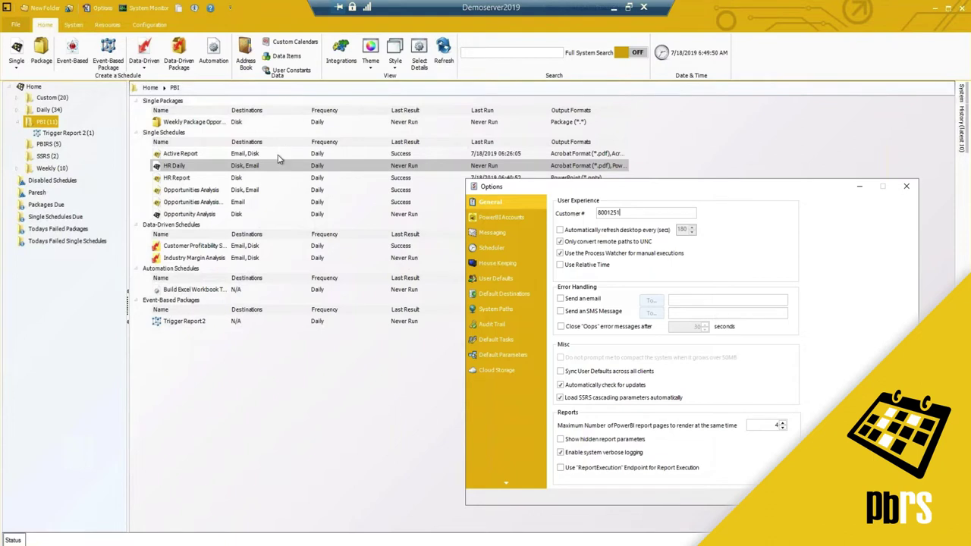
pyautogui.moveTo(539, 190); pyautogui.dragTo(452, 149)
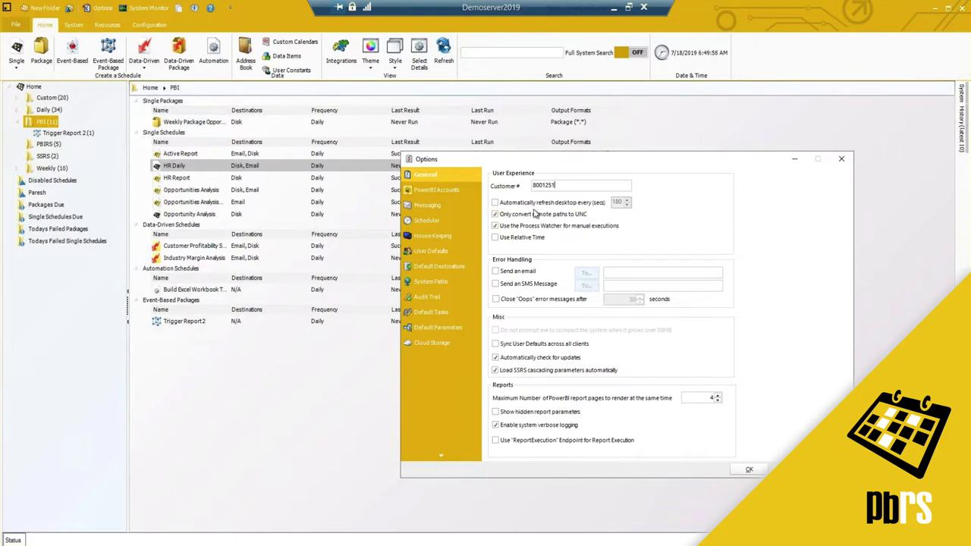
# Enable converting remote paths to UNC and the Process Watcher for manual executions, then minimize Options.
pyautogui.click(495, 214)
pyautogui.click(495, 214)
pyautogui.click(494, 215)
pyautogui.click(495, 226)
pyautogui.click(495, 226)
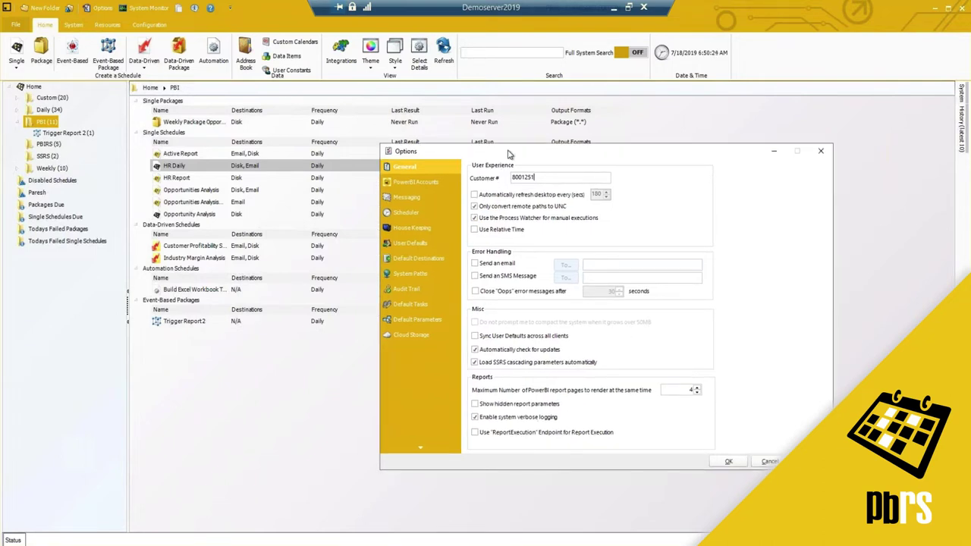
pyautogui.click(771, 154)
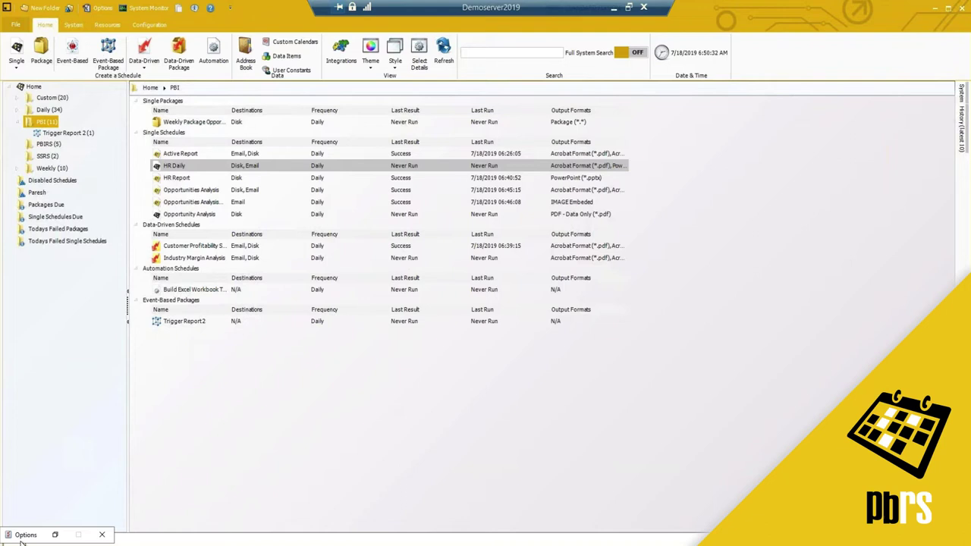
# Move the minimized Options bar aside and reopen Options on its General page.
pyautogui.moveTo(21, 537); pyautogui.dragTo(271, 202)
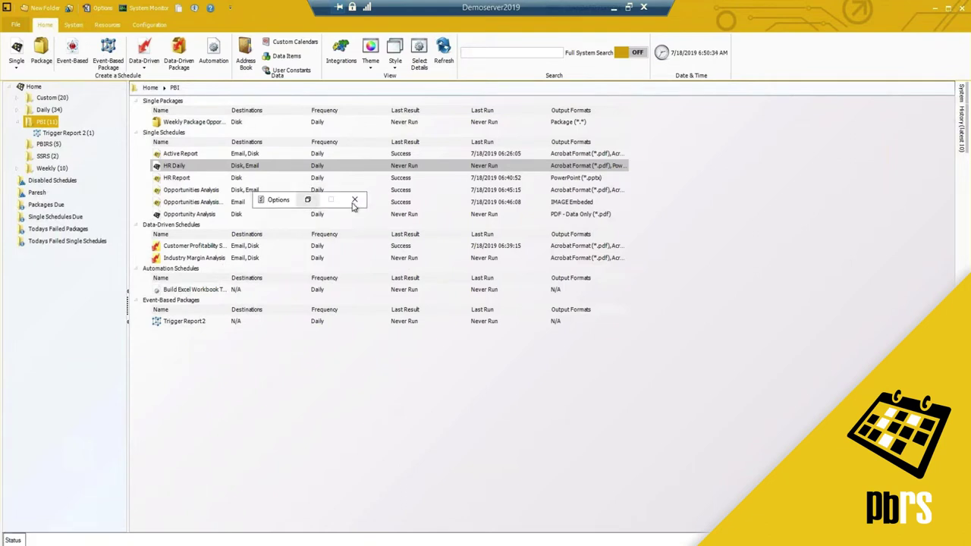
pyautogui.rightClick(203, 168)
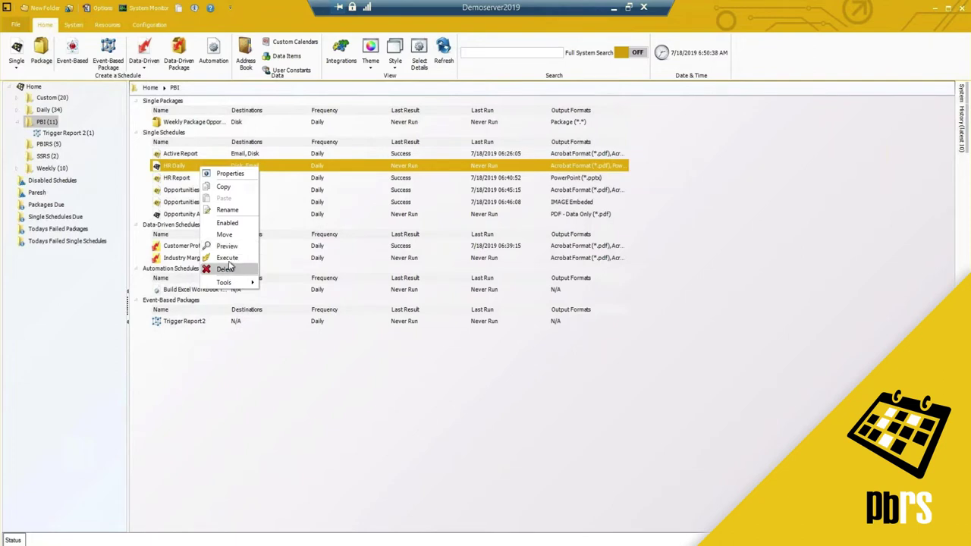
pyautogui.click(94, 8)
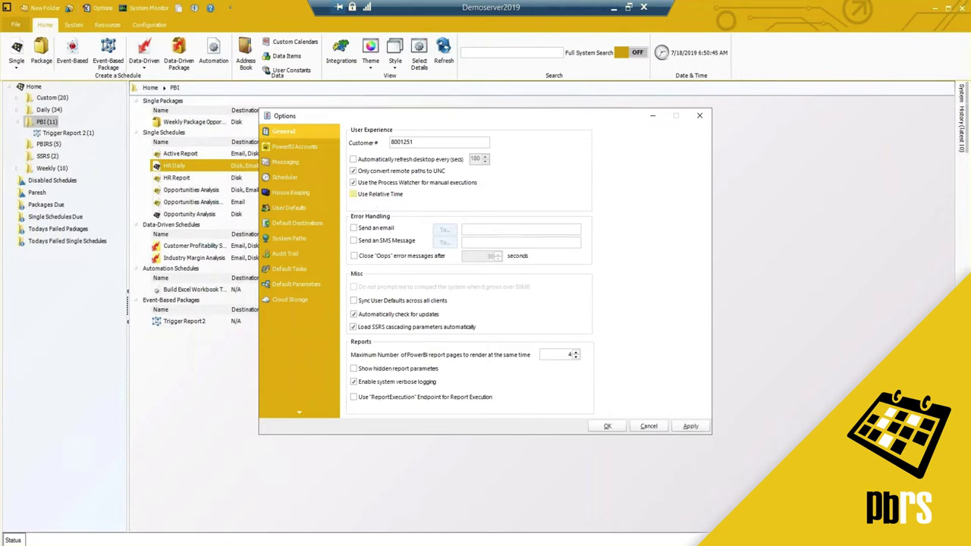
# Turn on 'Send an email' for error handling and enter the support e-mail address as recipient.
pyautogui.click(357, 229)
pyautogui.click(482, 229)
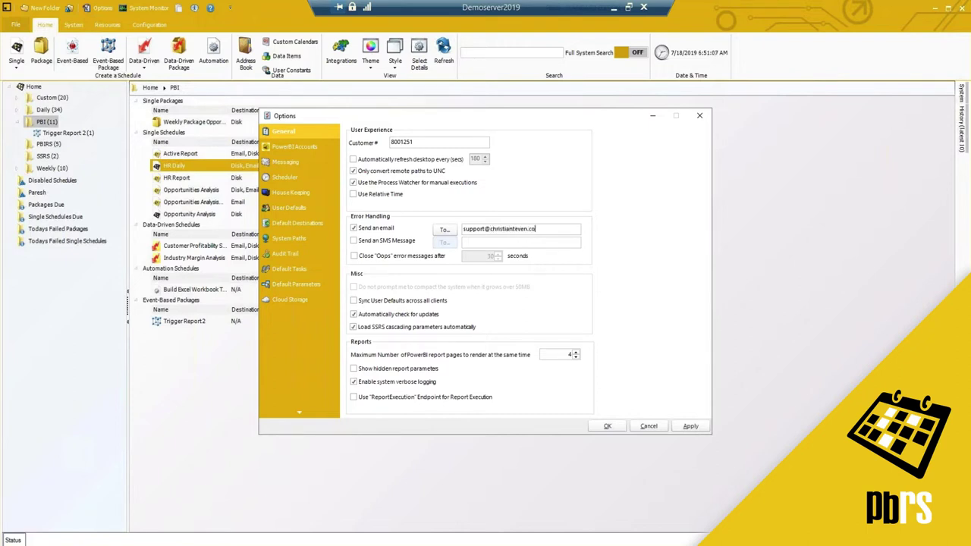
pyautogui.doubleClick(564, 358)
# From the Messaging page, view the Advanced SMTP Security settings (Start TLS on, SSL off, LOGIN authentication).
pyautogui.click(320, 161)
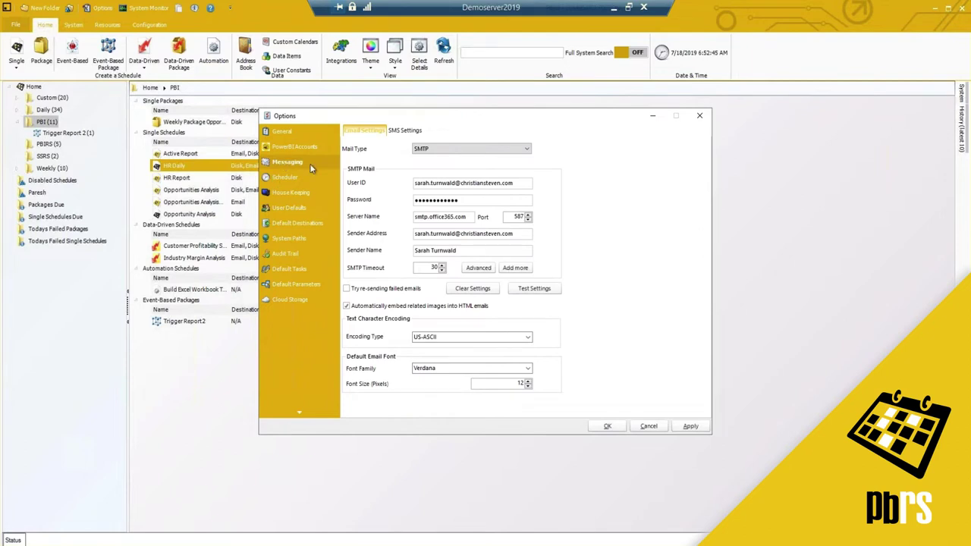
pyautogui.moveTo(531, 118); pyautogui.dragTo(516, 118)
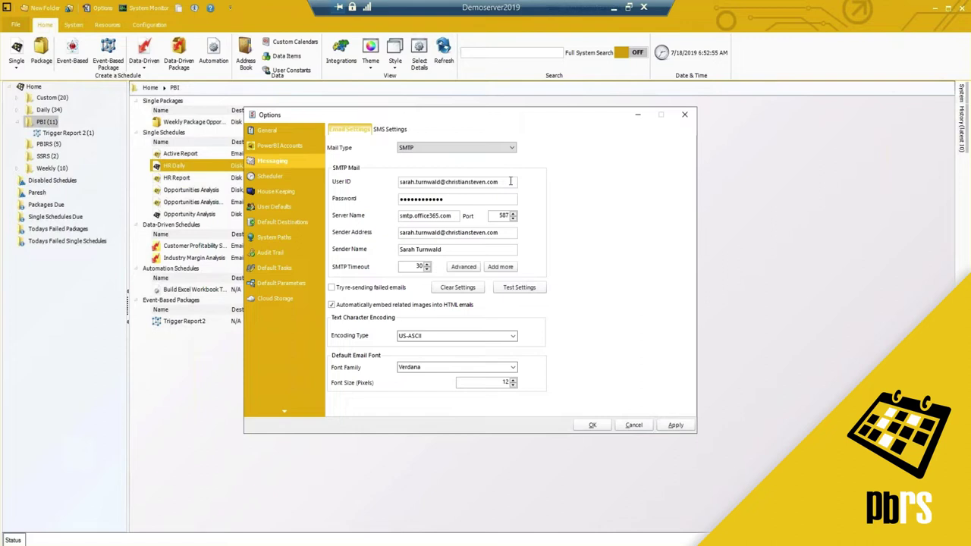
pyautogui.moveTo(509, 182); pyautogui.dragTo(393, 179)
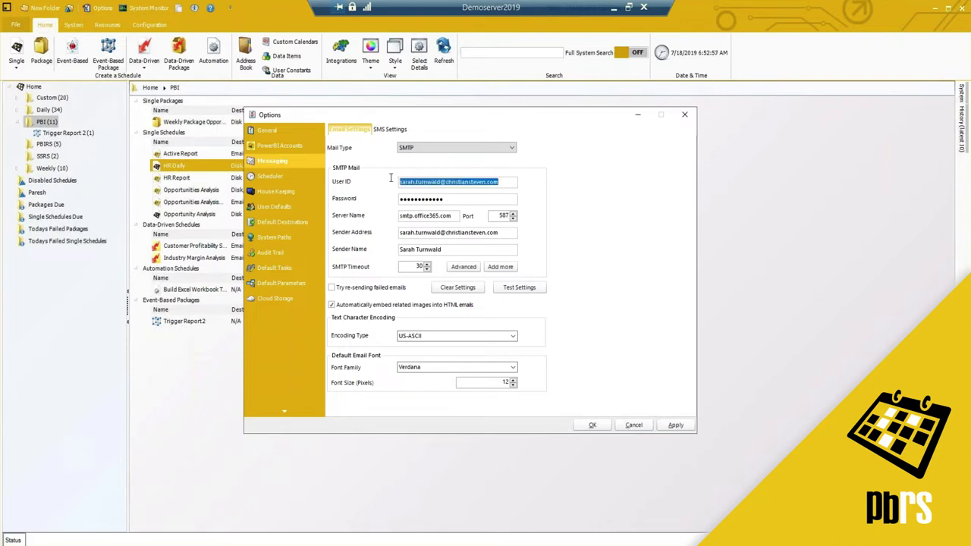
pyautogui.click(404, 182)
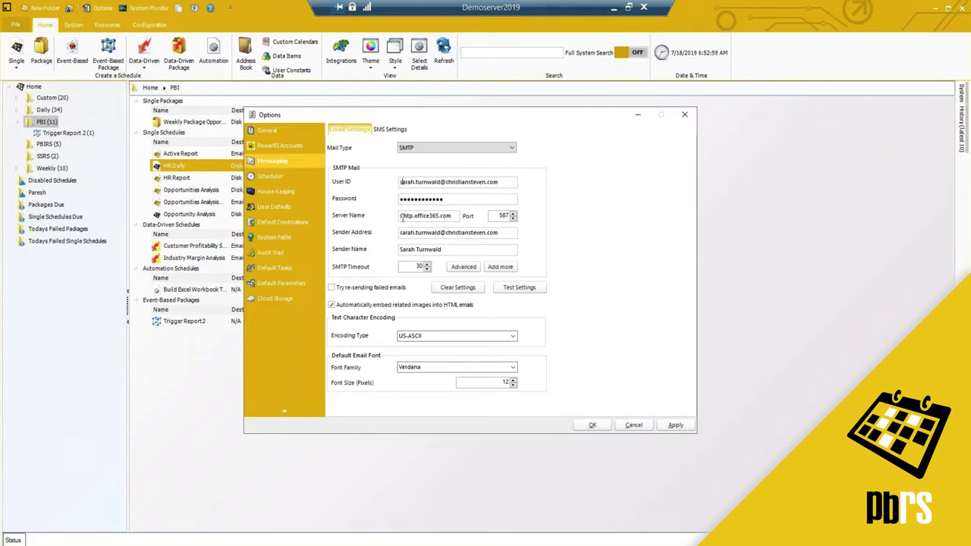
pyautogui.moveTo(402, 216); pyautogui.dragTo(442, 216)
pyautogui.click(463, 267)
pyautogui.click(465, 214)
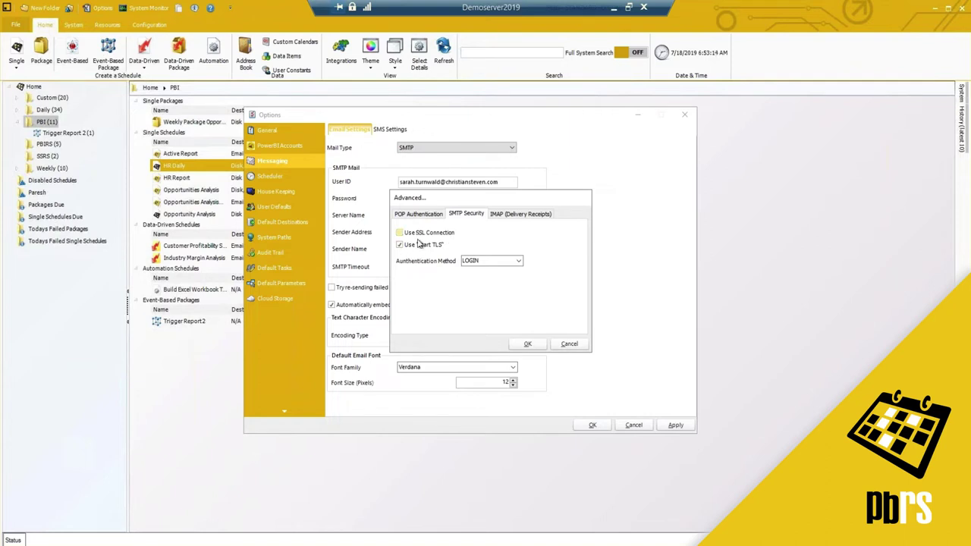
# Cancel the Advanced SMTP dialog and turn on embedding related images into HTML emails.
pyautogui.click(568, 343)
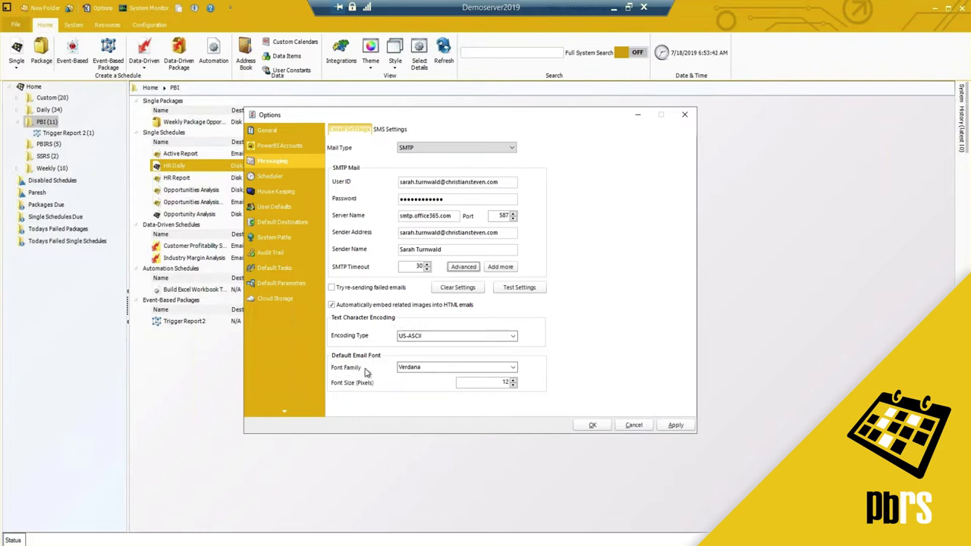
pyautogui.click(332, 304)
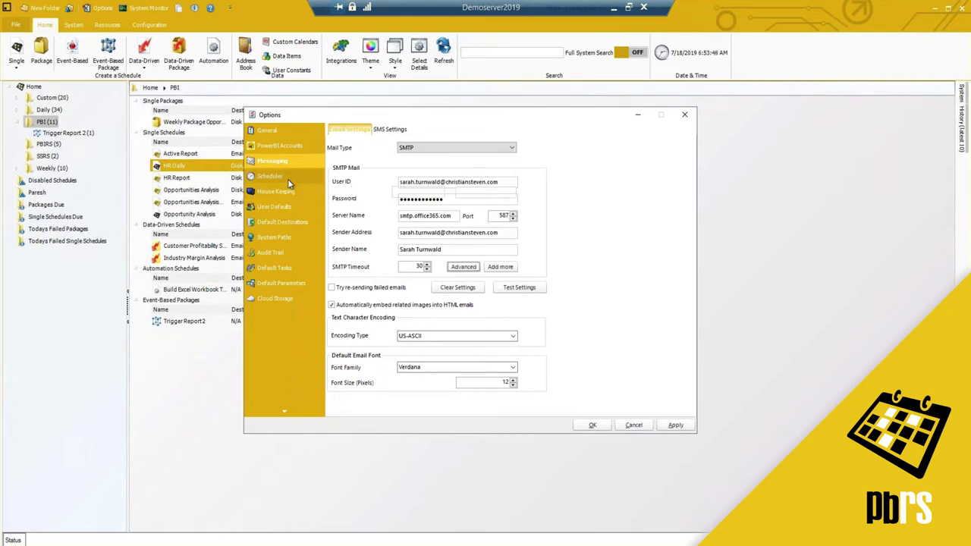
# On the Scheduler page, use the background scheduling application running as an NT Service.
pyautogui.click(286, 177)
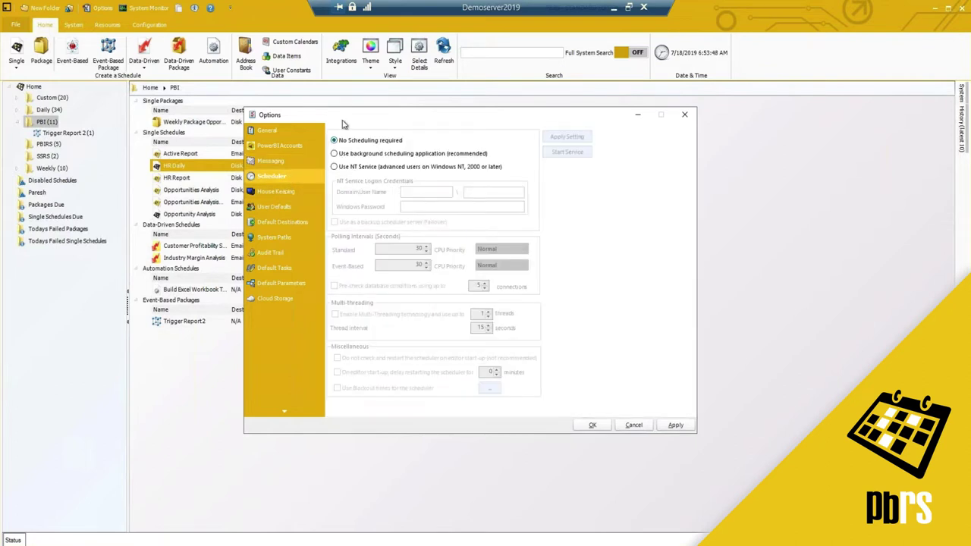
pyautogui.moveTo(351, 114); pyautogui.dragTo(333, 122)
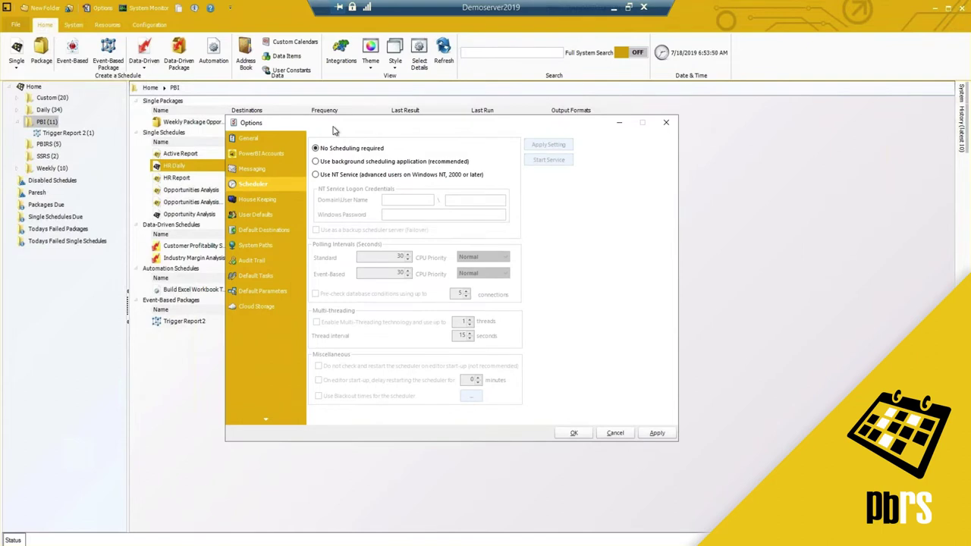
pyautogui.moveTo(334, 131); pyautogui.dragTo(336, 130)
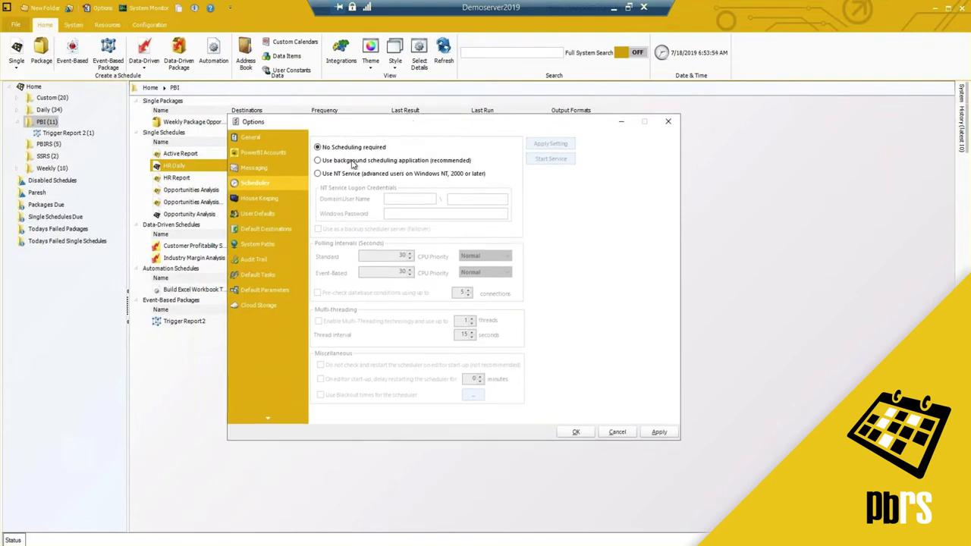
pyautogui.click(317, 160)
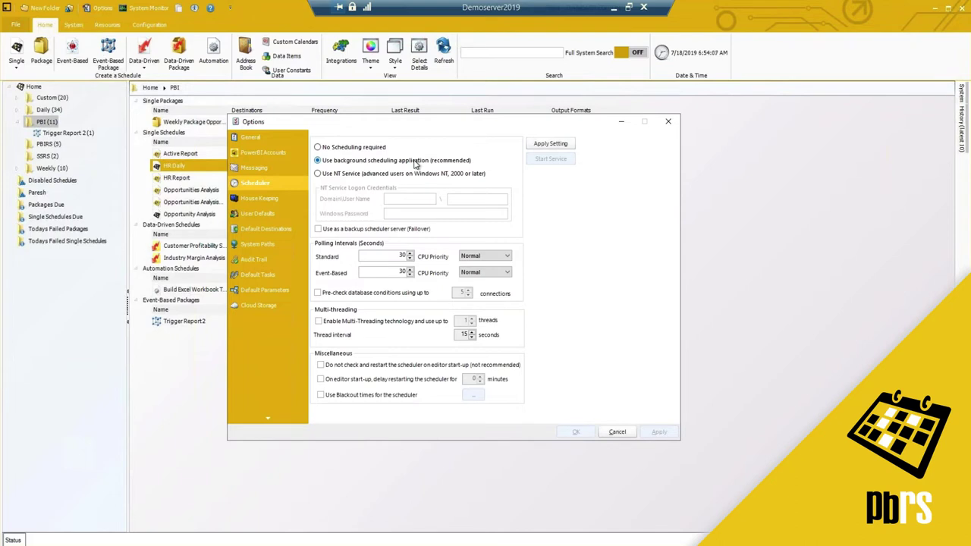
pyautogui.click(318, 174)
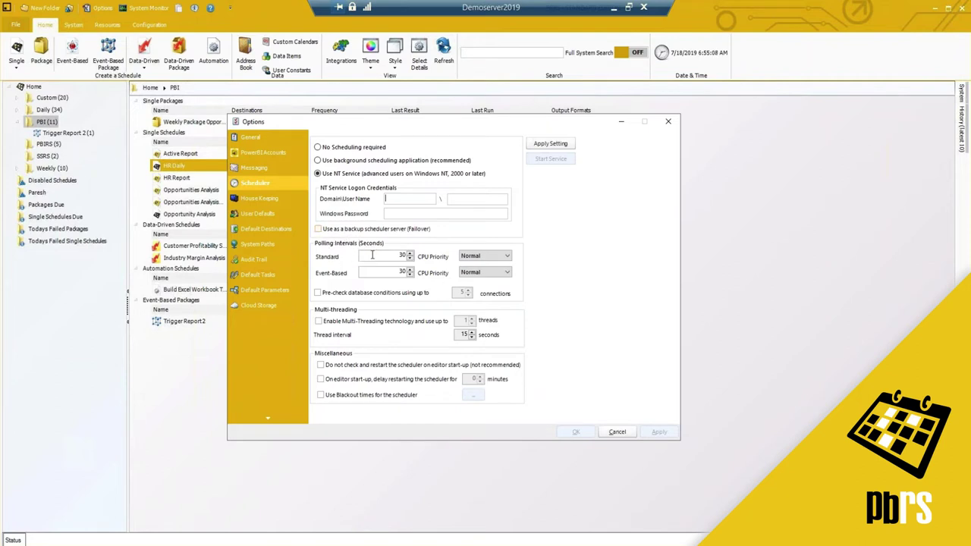
# Review the polling interval values and leave Pre-check database conditions off after toggling it.
pyautogui.doubleClick(402, 255)
pyautogui.doubleClick(402, 271)
pyautogui.click(370, 257)
pyautogui.click(318, 292)
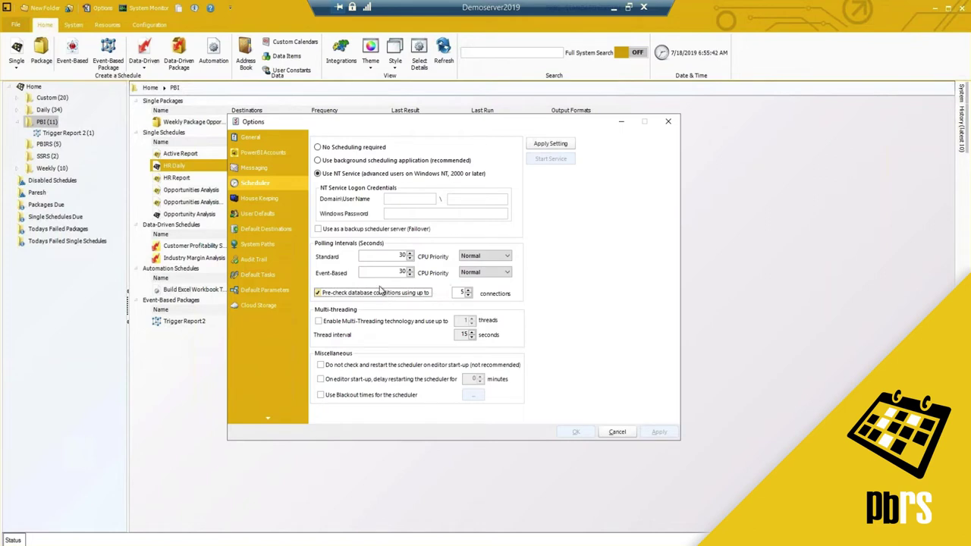
pyautogui.click(318, 293)
# Enable multi-threading and raise the scheduler's thread count to 3.
pyautogui.click(318, 321)
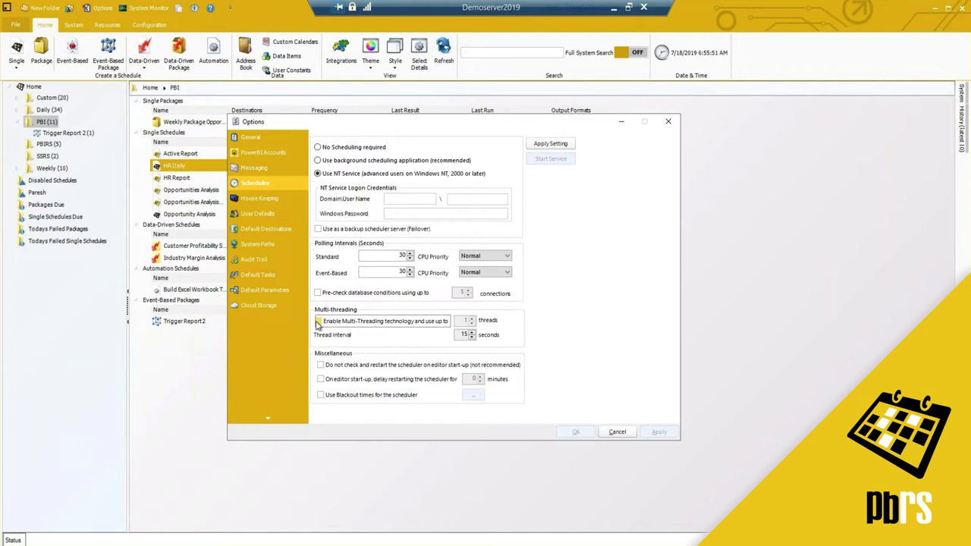
pyautogui.click(470, 318)
pyautogui.doubleClick(465, 319)
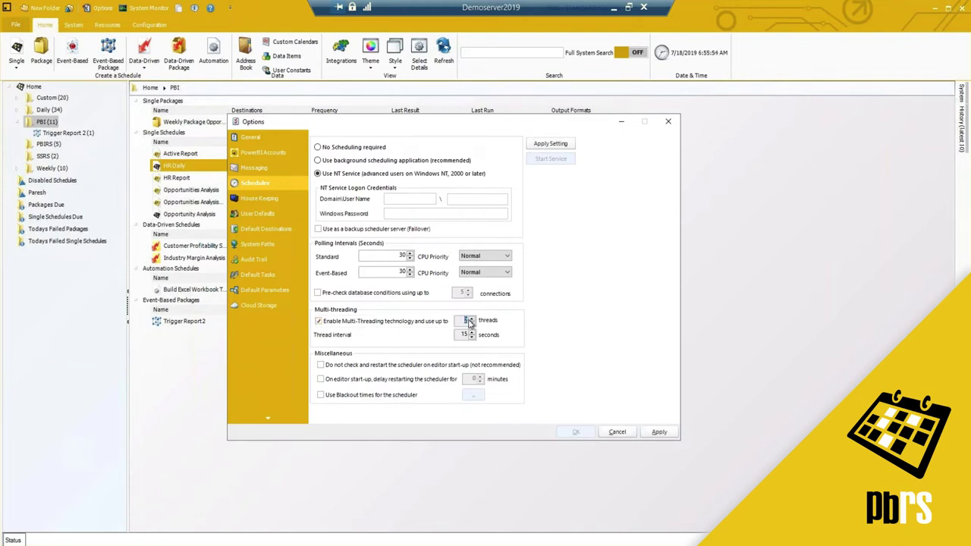
pyautogui.click(470, 319)
pyautogui.click(472, 319)
# Turn multi-threading off, leaving the delayed scheduler restart and blackout times unchecked.
pyautogui.click(322, 322)
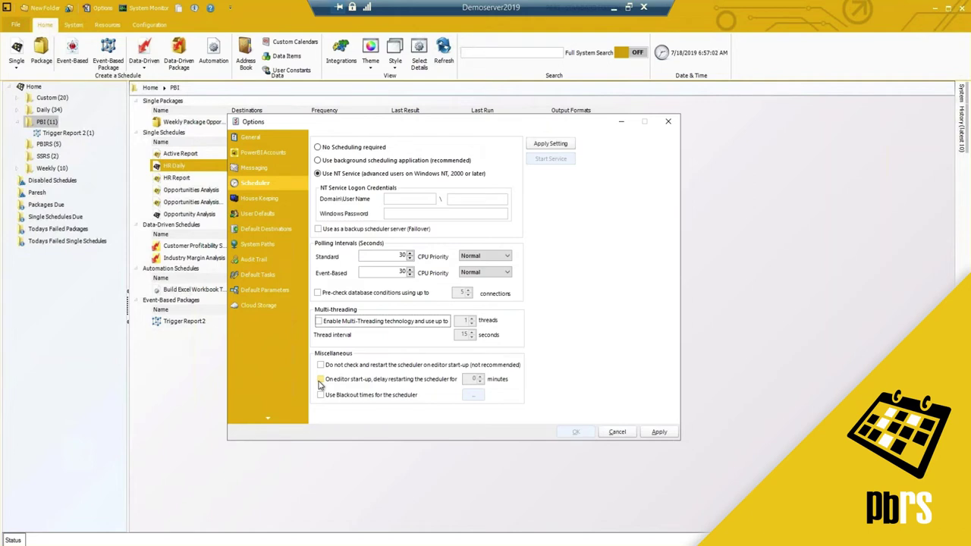
pyautogui.click(320, 385)
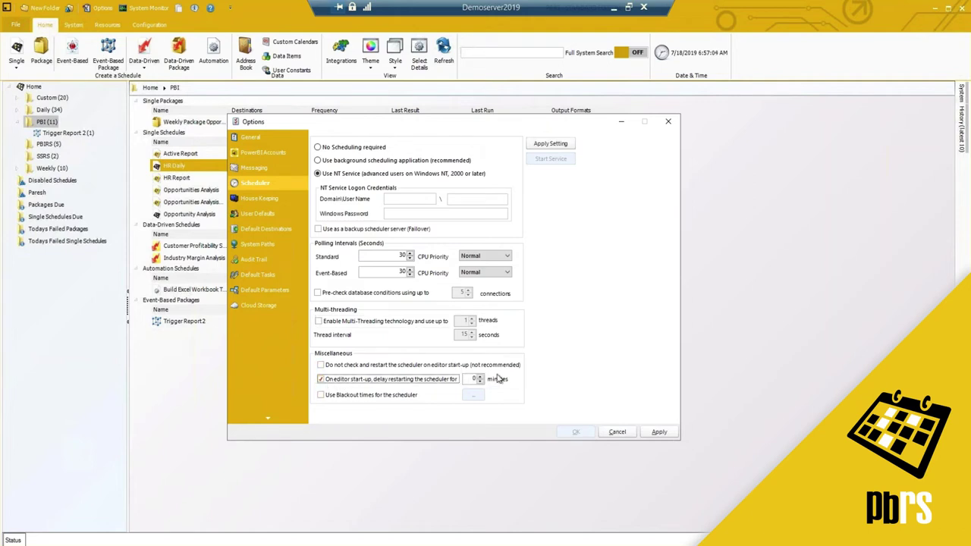
pyautogui.click(320, 381)
pyautogui.click(320, 396)
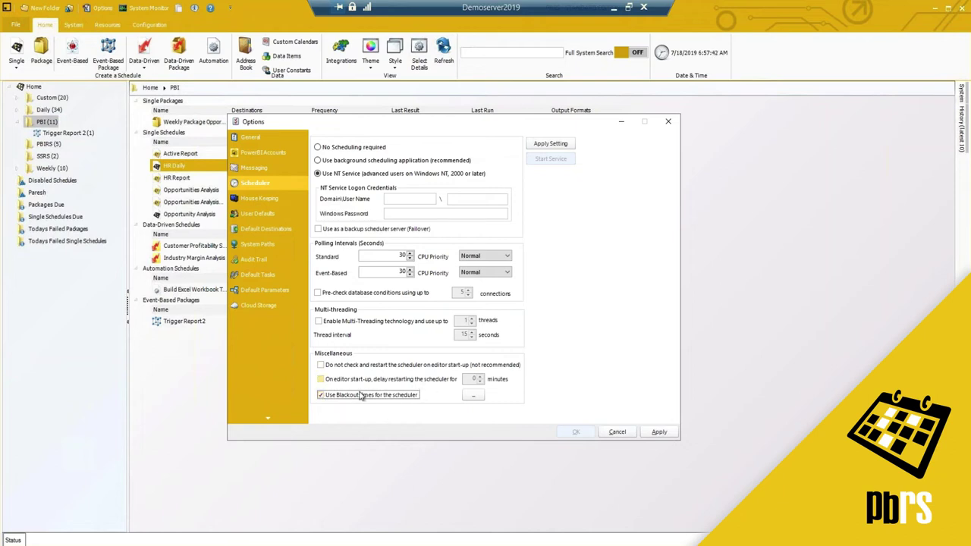
pyautogui.click(321, 395)
# On the Folder Housekeeping settings, start a new housekeeping path for the Demo Reports folder.
pyautogui.click(254, 199)
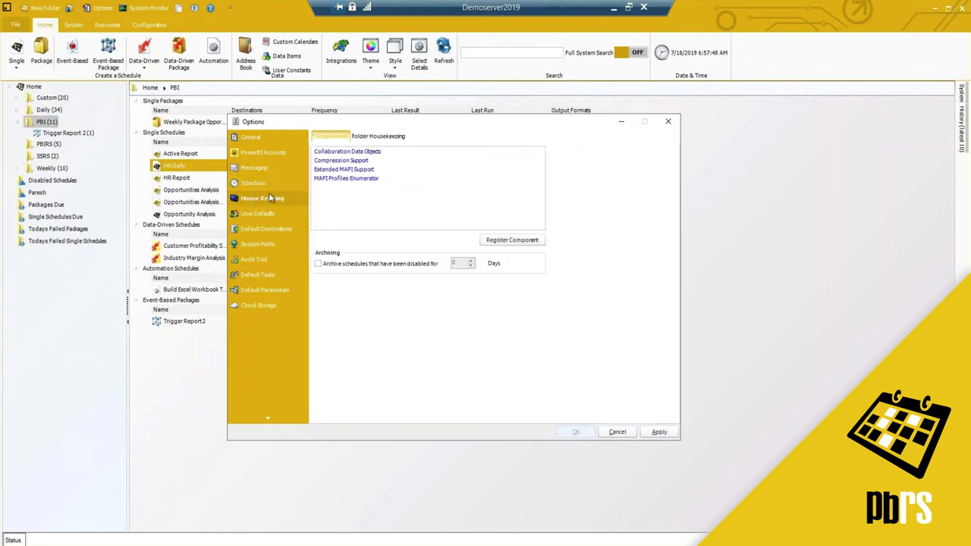
pyautogui.click(384, 140)
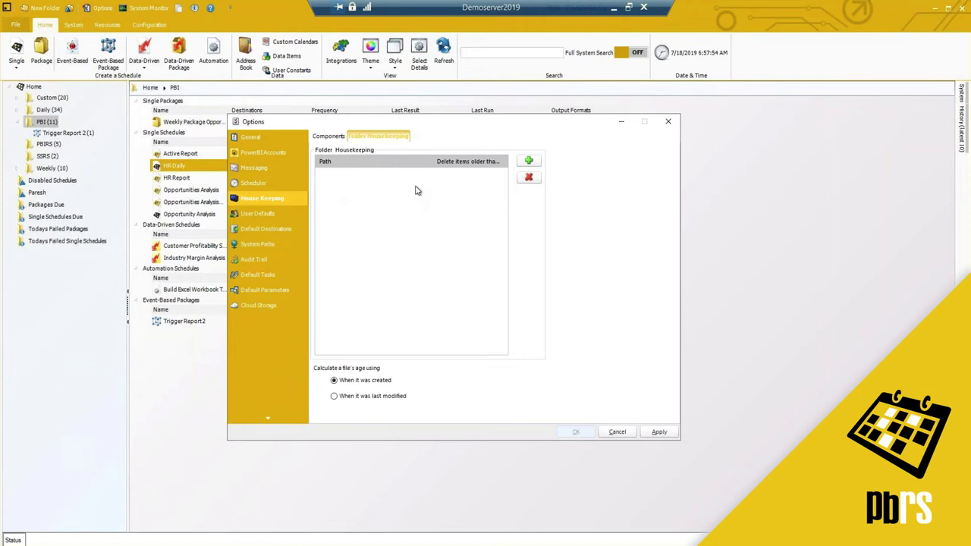
pyautogui.click(528, 160)
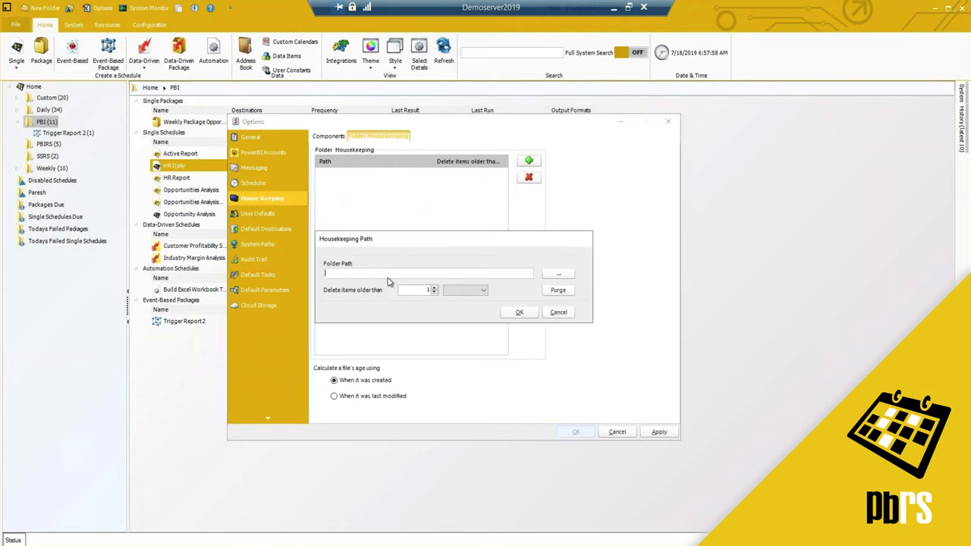
pyautogui.click(559, 274)
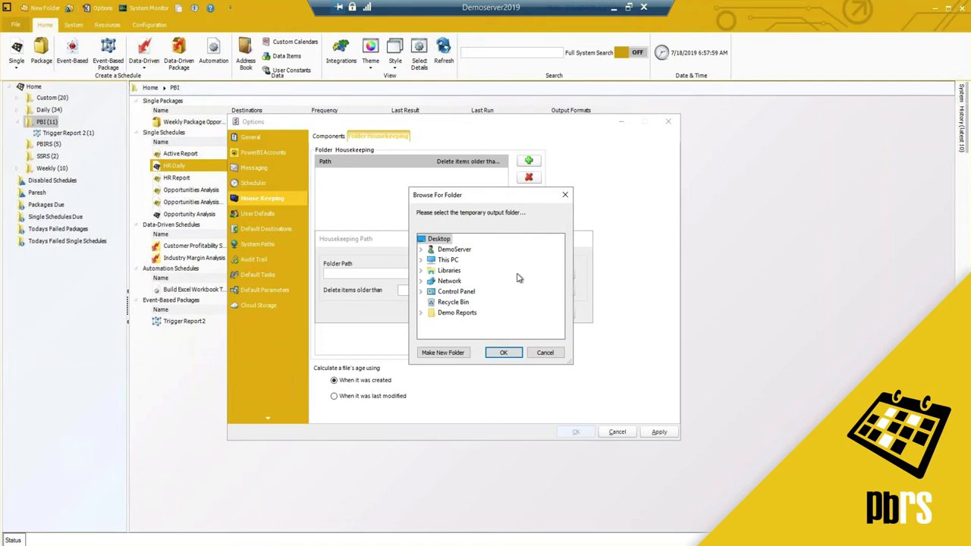
pyautogui.click(457, 312)
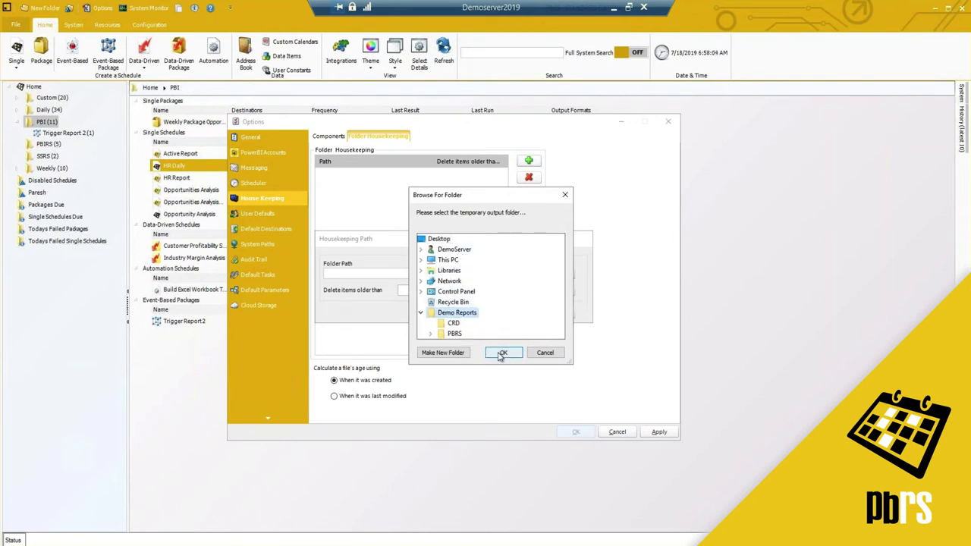
pyautogui.click(499, 354)
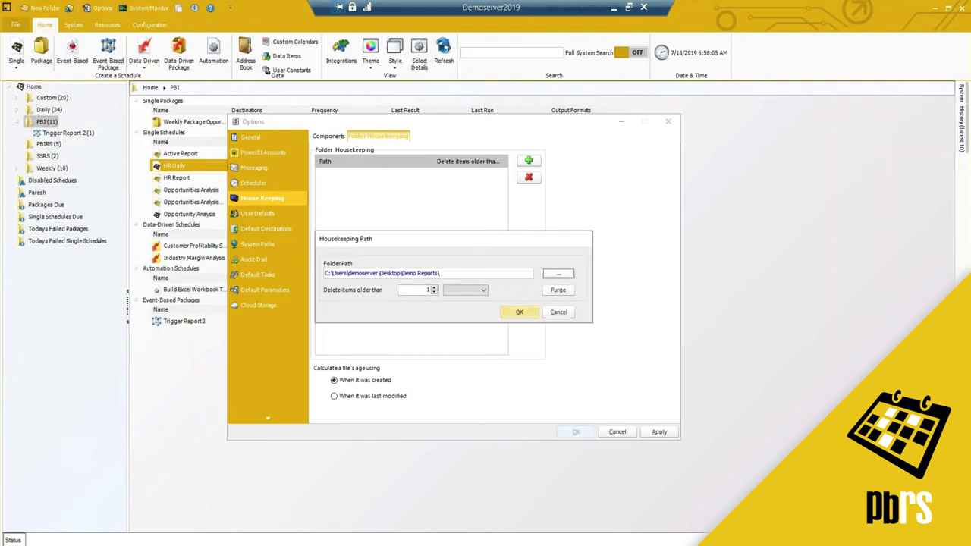
# Set the age threshold to 8 Weeks, then cancel the new housekeeping path.
pyautogui.click(433, 288)
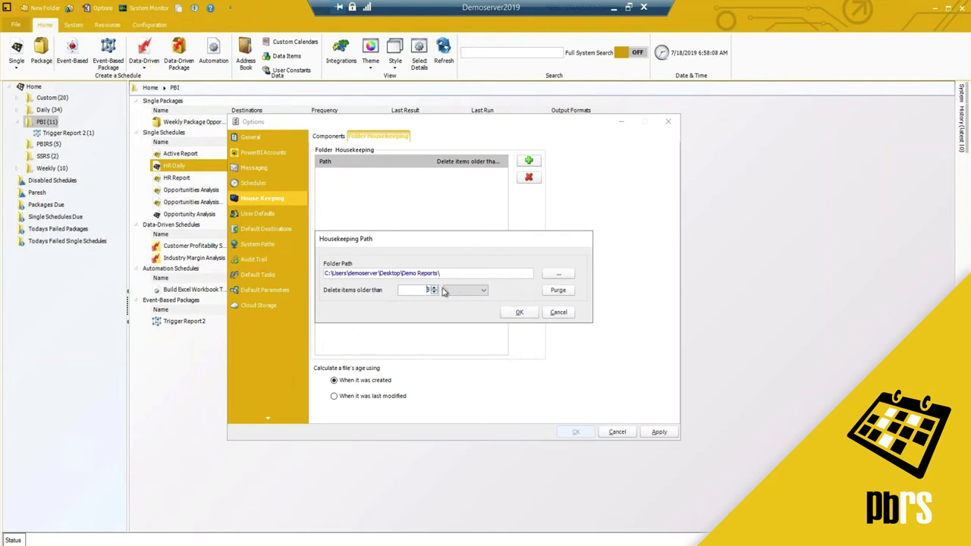
pyautogui.click(449, 290)
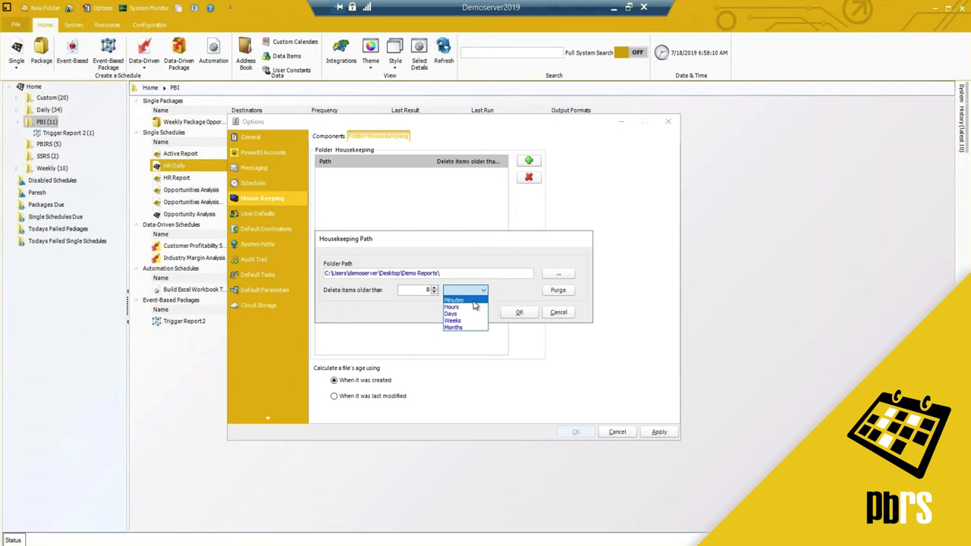
pyautogui.click(470, 321)
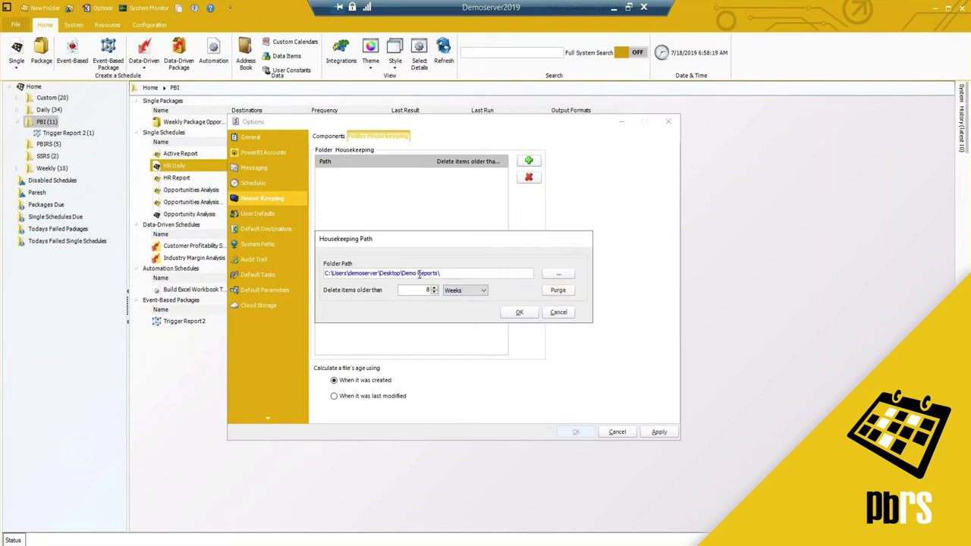
pyautogui.click(559, 312)
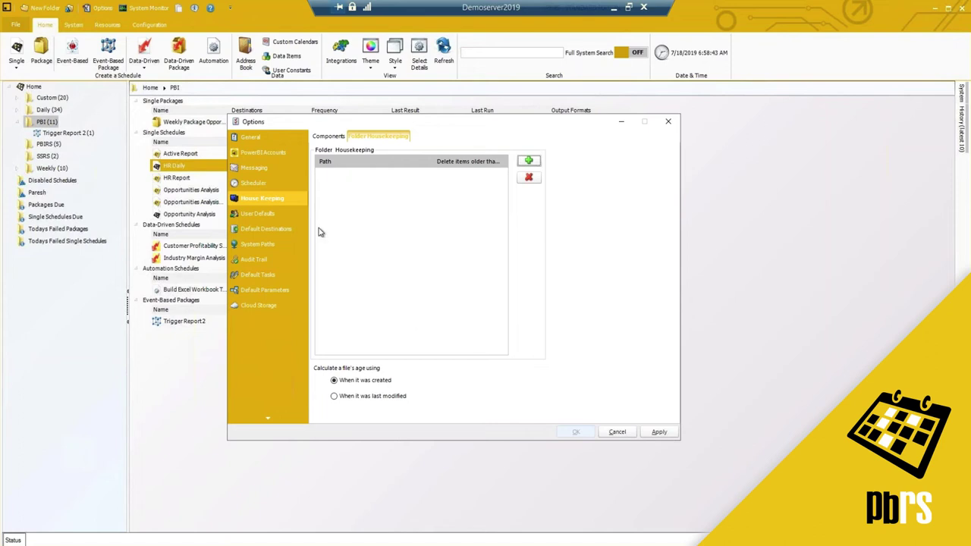
# Browse the User Defaults email subject and database User ID, ending on the Miscellaneous defaults.
pyautogui.click(270, 214)
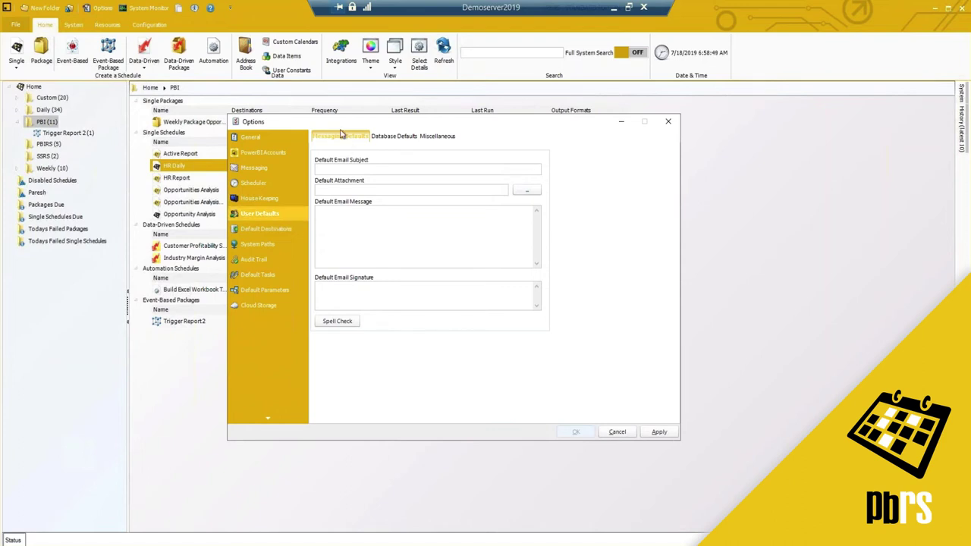
pyautogui.click(338, 170)
pyautogui.click(391, 137)
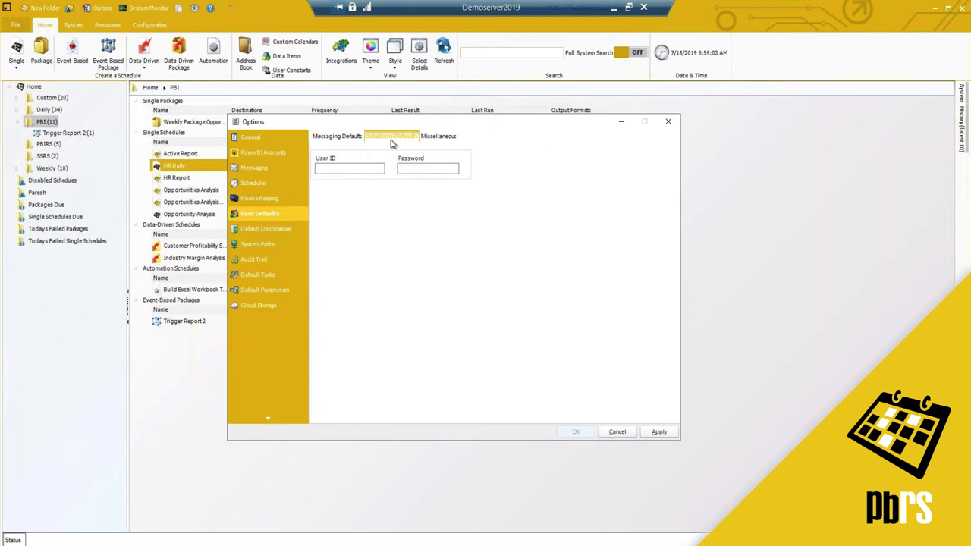
pyautogui.click(349, 169)
pyautogui.click(442, 136)
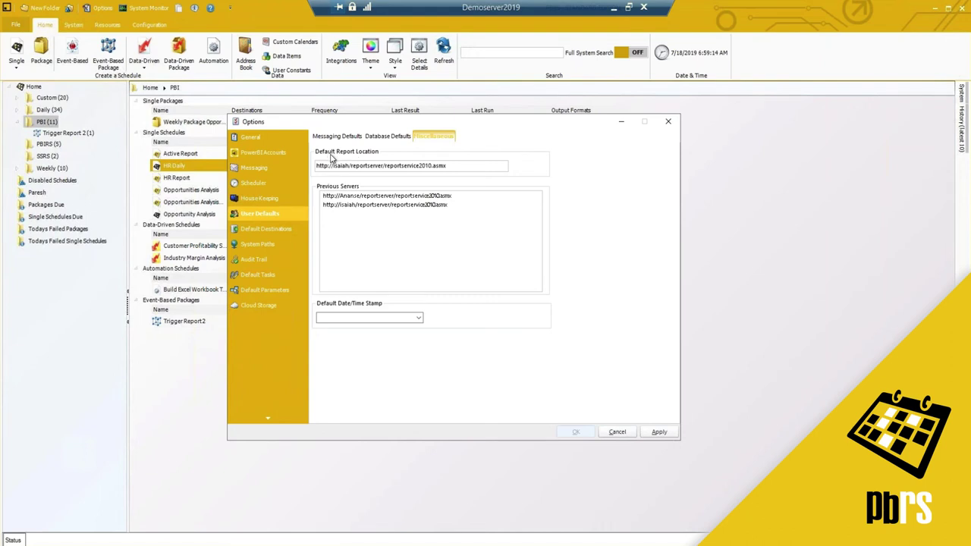
# Inspect the default report location URL and previous report servers, then show Default Destinations.
pyautogui.moveTo(457, 163); pyautogui.dragTo(322, 169)
pyautogui.click(449, 165)
pyautogui.click(415, 205)
pyautogui.click(421, 196)
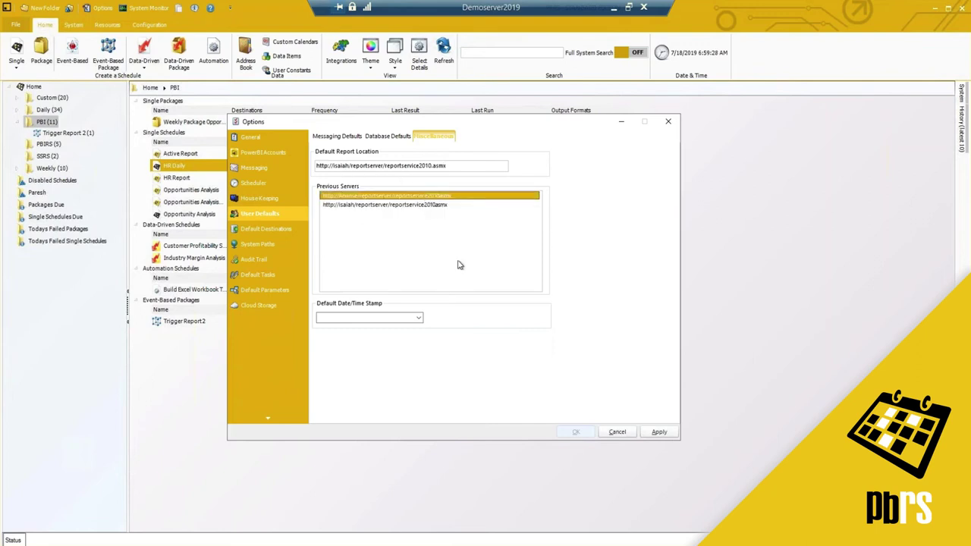
pyautogui.moveTo(454, 165); pyautogui.dragTo(305, 166)
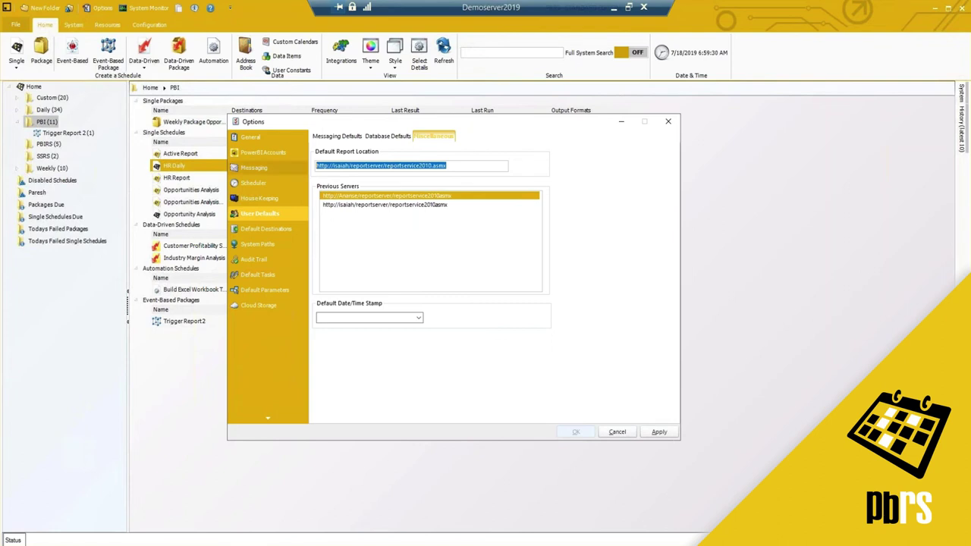
pyautogui.click(262, 229)
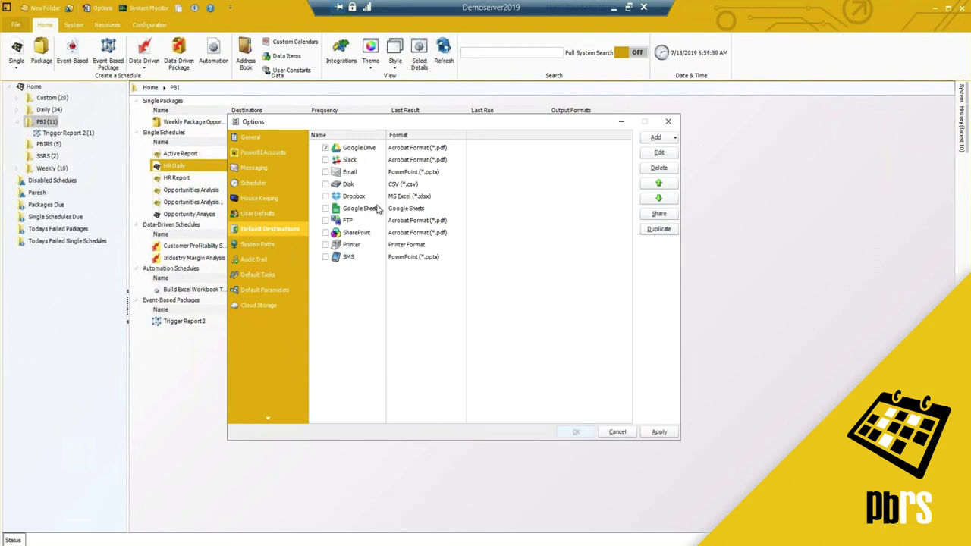
# Select the FTP default destination, then the Disk destination with CSV format.
pyautogui.click(354, 221)
pyautogui.click(350, 185)
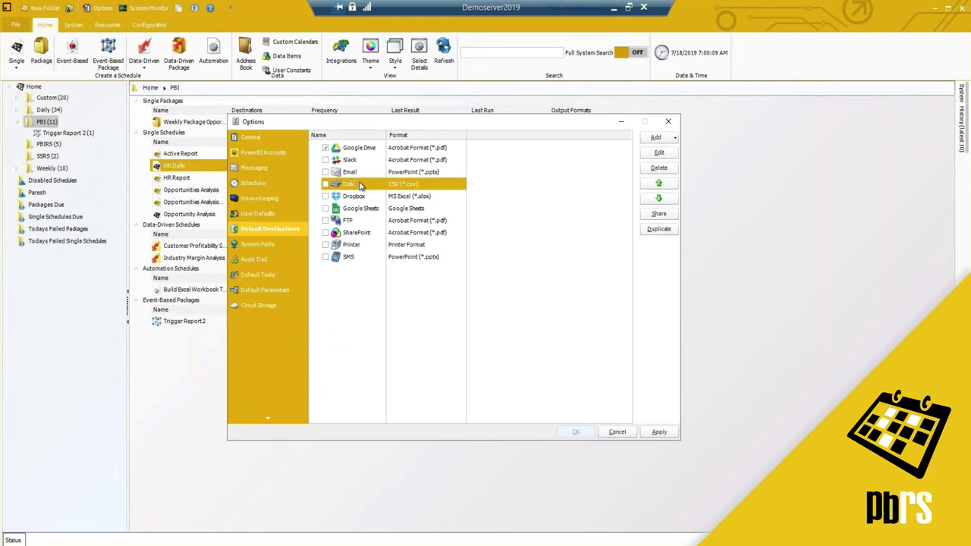
# Review the System Paths folders, then switch to the Audit Trail page.
pyautogui.click(267, 246)
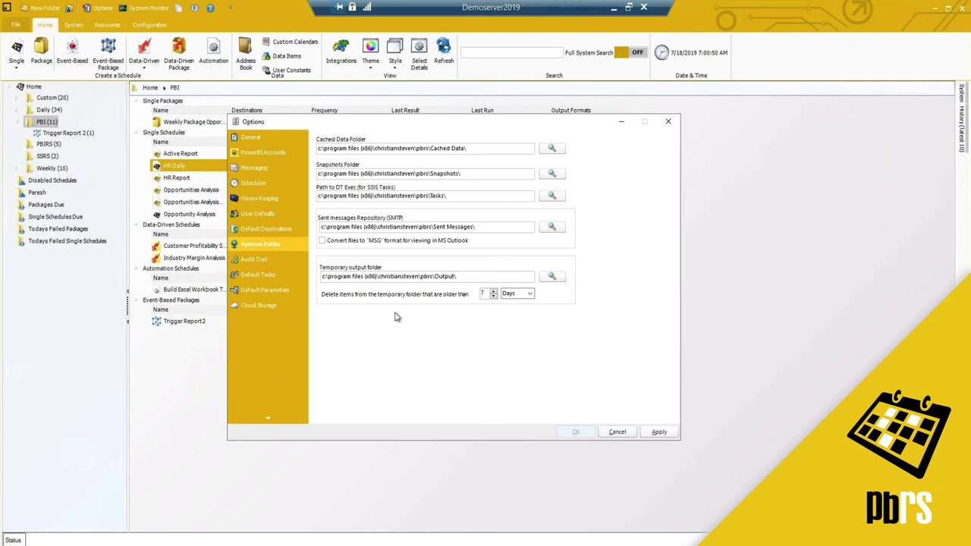
pyautogui.click(255, 259)
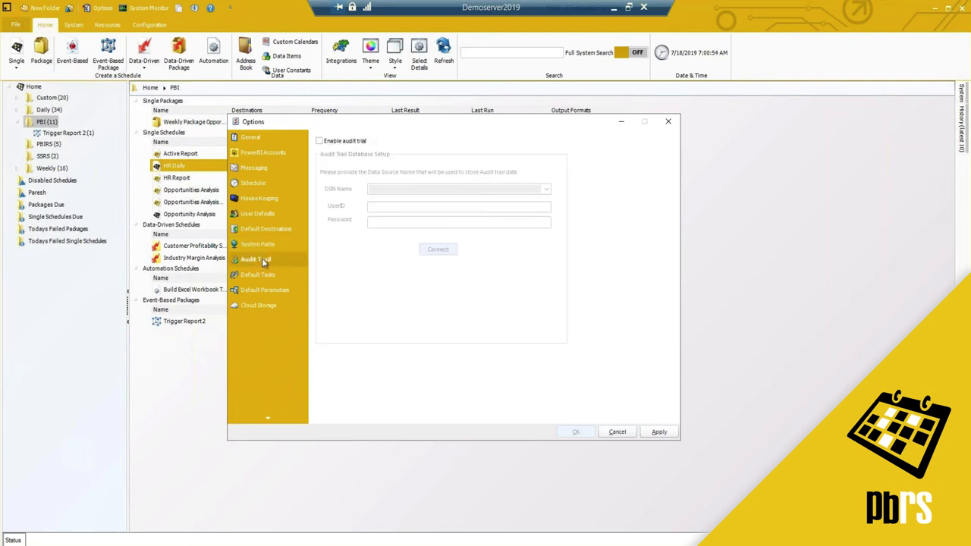
# Tick 'Enable audit trial' and view the DSN Name sources without choosing one.
pyautogui.click(345, 141)
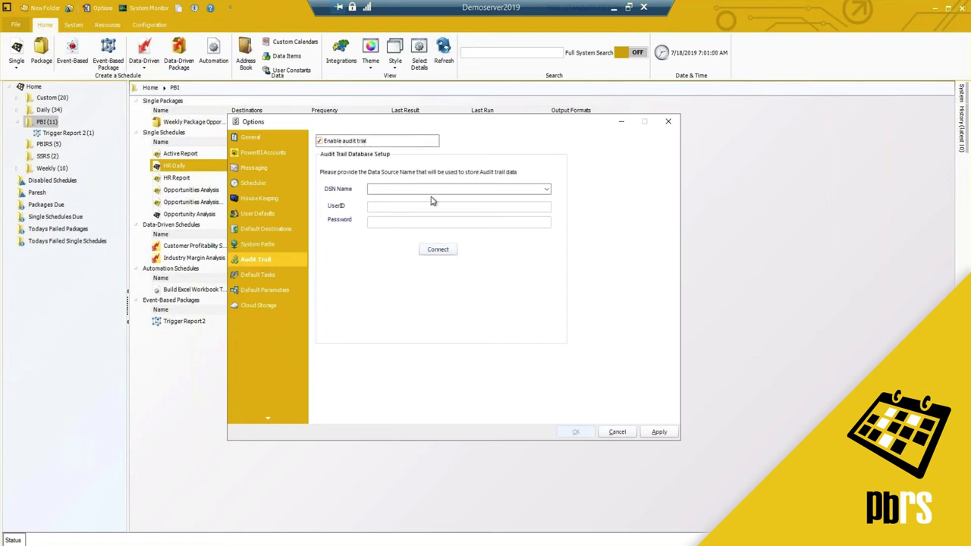
pyautogui.click(546, 190)
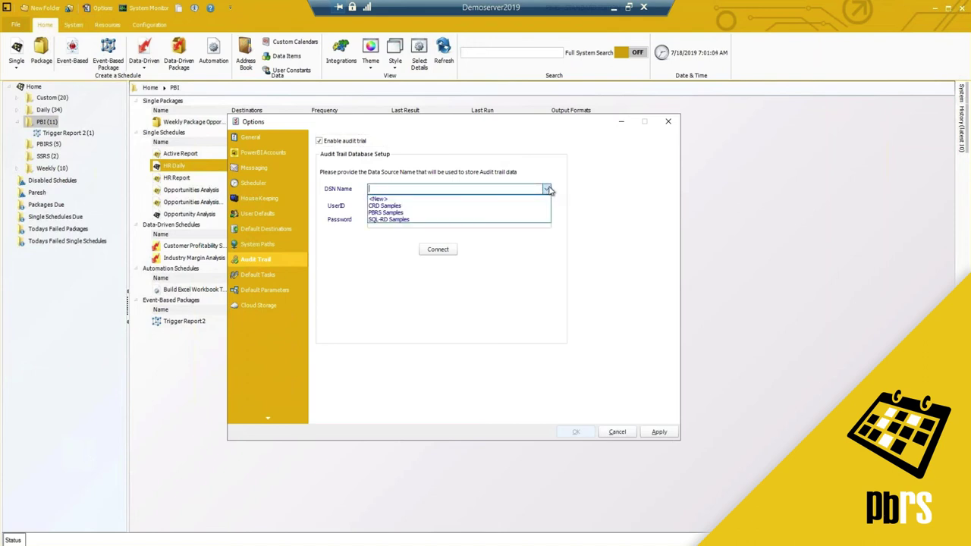
pyautogui.click(548, 189)
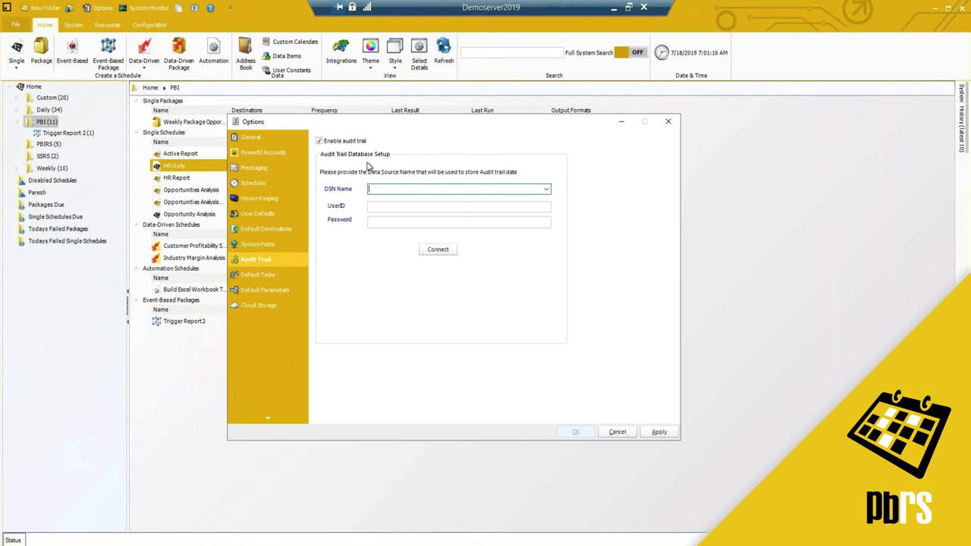
pyautogui.click(343, 142)
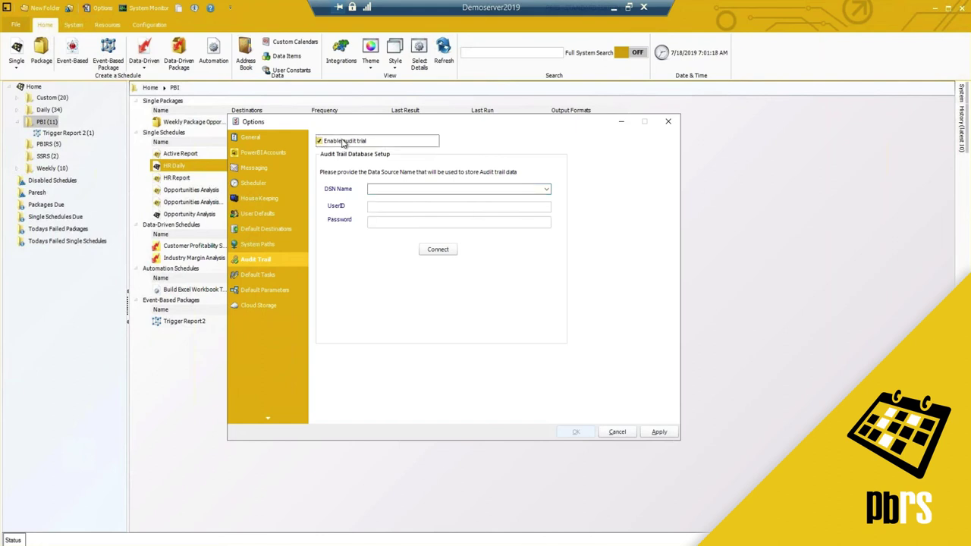
# Show the Default Tasks page and select the Execute Schedule task type.
pyautogui.click(264, 274)
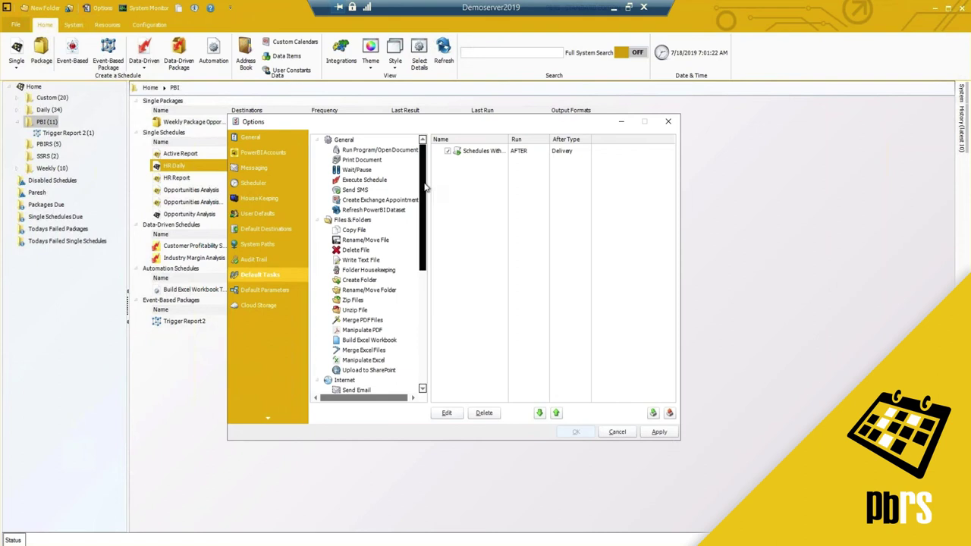
pyautogui.scroll(-1, 426, 188)
pyautogui.scroll(1, 428, 184)
pyautogui.scroll(-1, 414, 170)
pyautogui.click(364, 176)
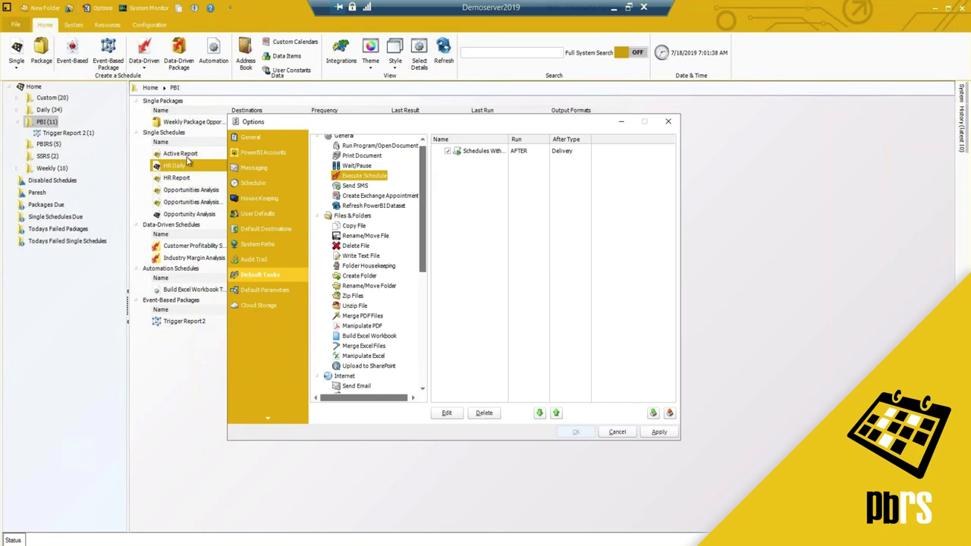
# Scroll further down the task tree and select the Merge PDF Files task type.
pyautogui.scroll(-3, 417, 205)
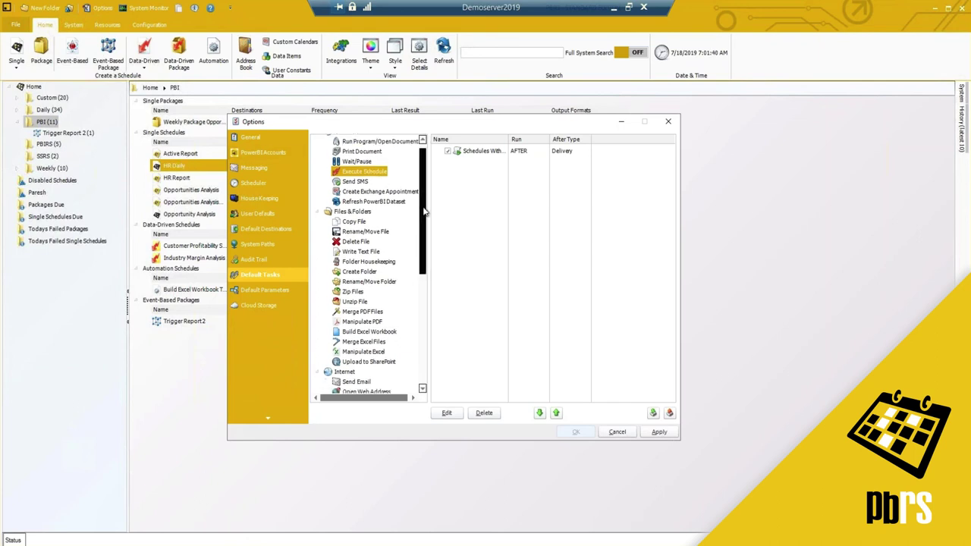
pyautogui.moveTo(417, 215); pyautogui.dragTo(419, 234)
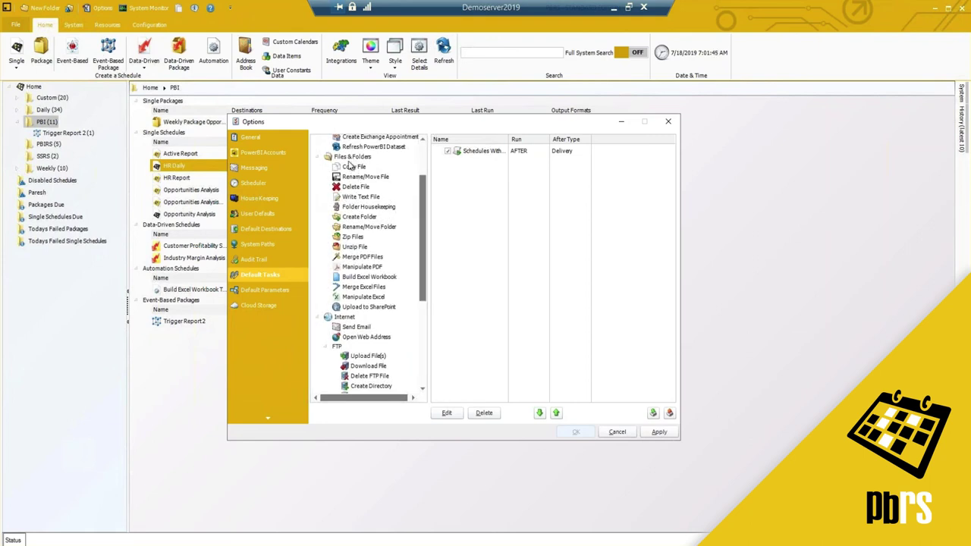
pyautogui.moveTo(362, 216)
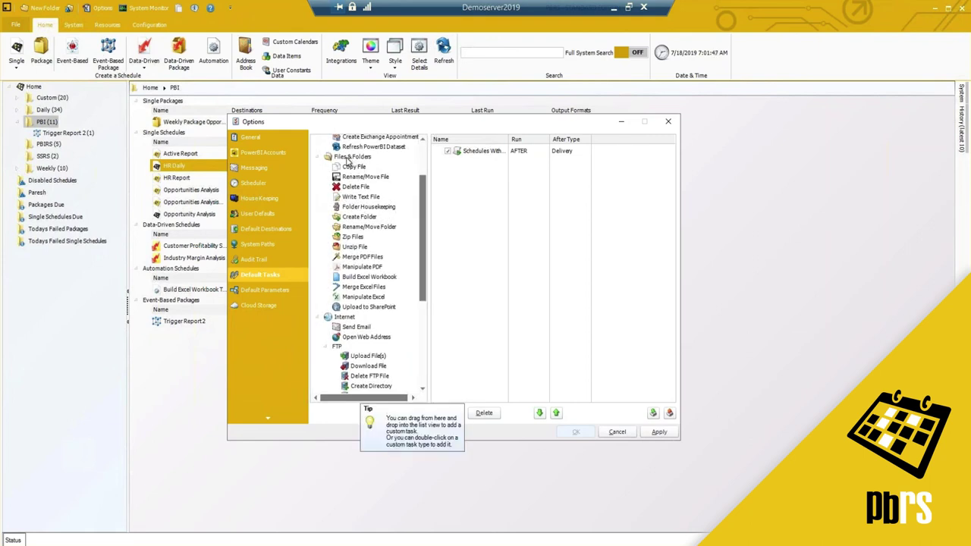
pyautogui.moveTo(422, 208); pyautogui.dragTo(423, 215)
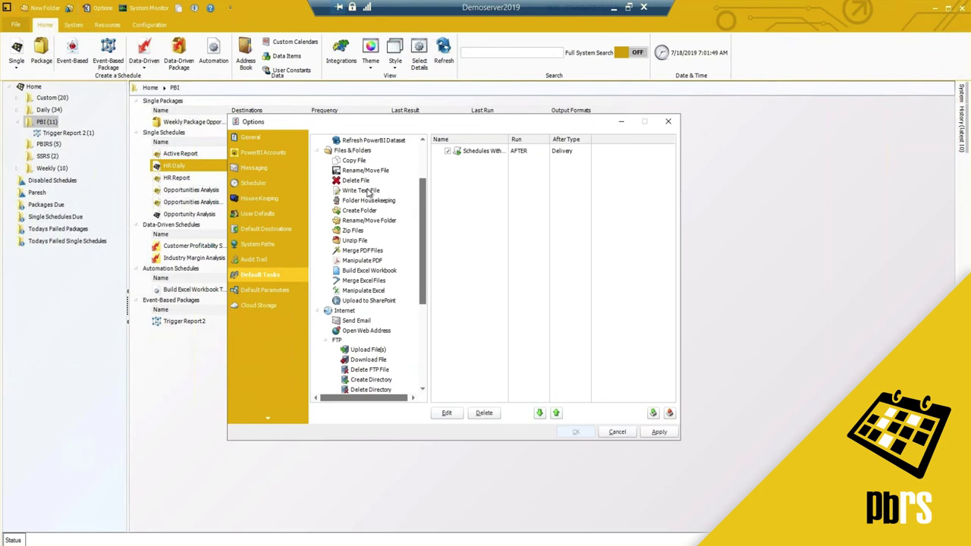
pyautogui.click(357, 250)
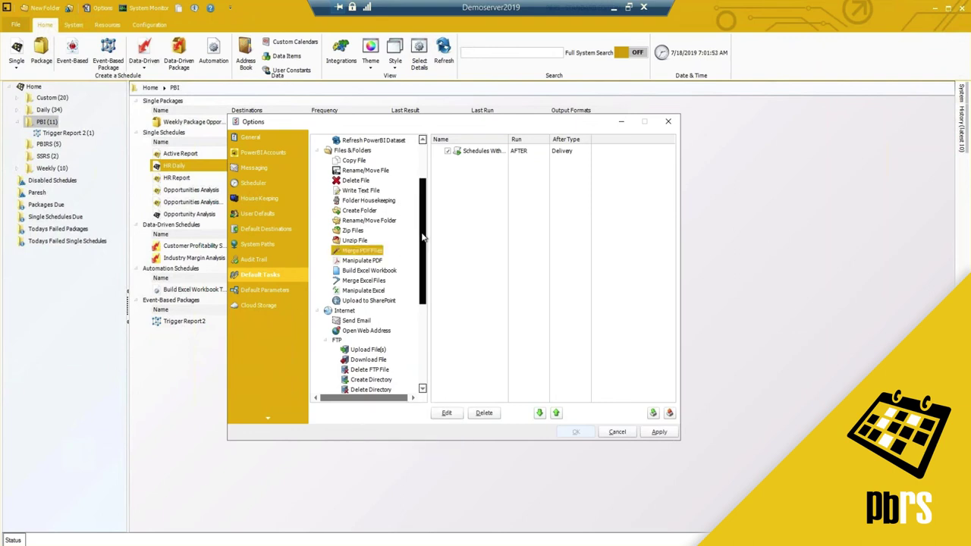
pyautogui.scroll(-1, 422, 237)
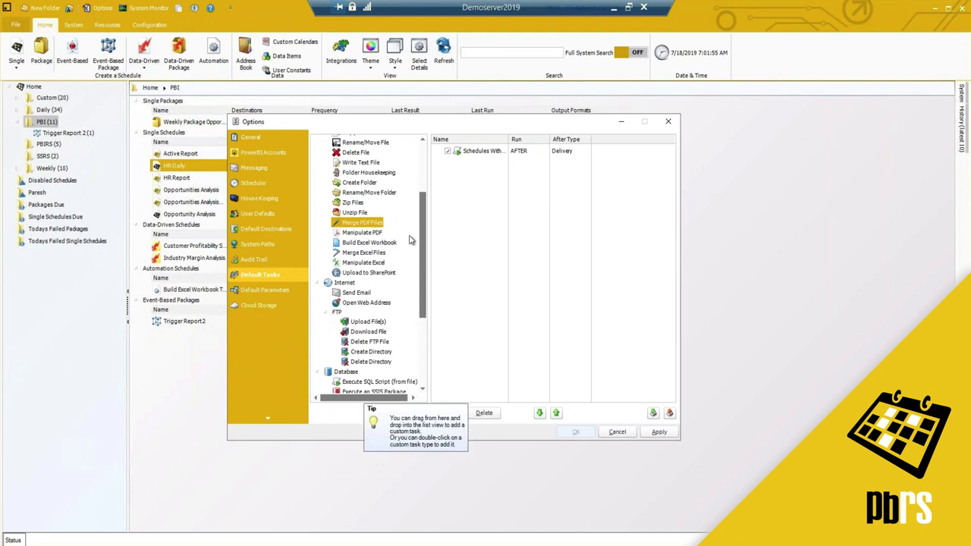
pyautogui.moveTo(422, 238); pyautogui.dragTo(418, 277)
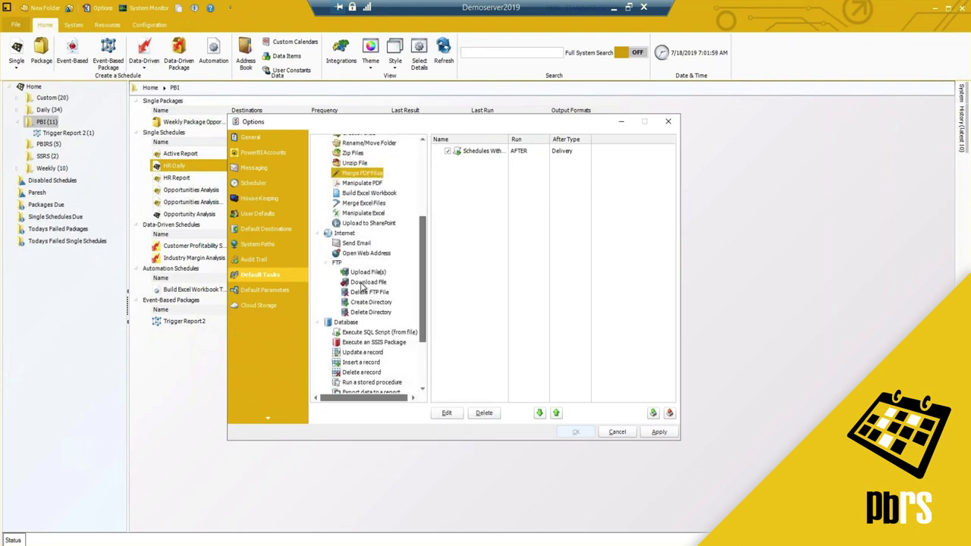
pyautogui.moveTo(361, 285)
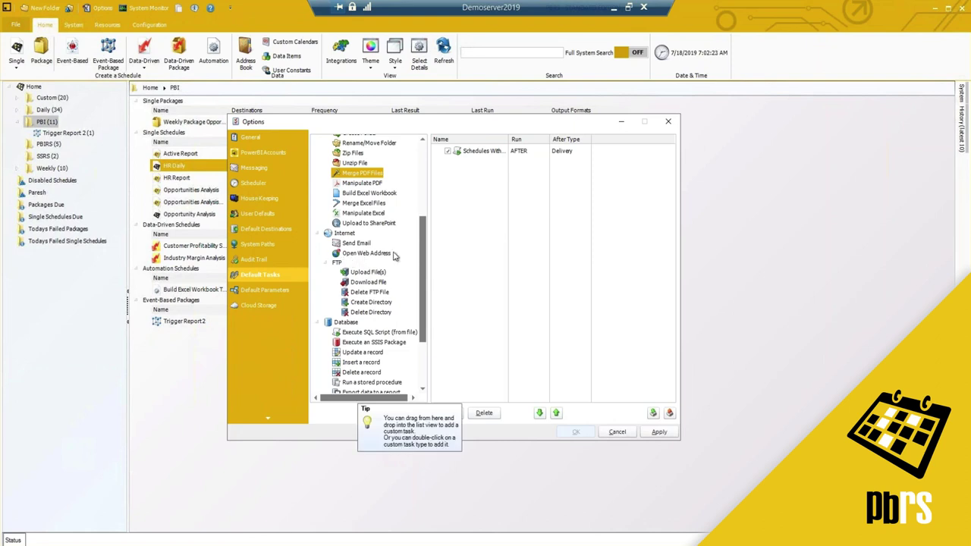
pyautogui.moveTo(424, 275); pyautogui.dragTo(423, 301)
pyautogui.scroll(-3, 423, 303)
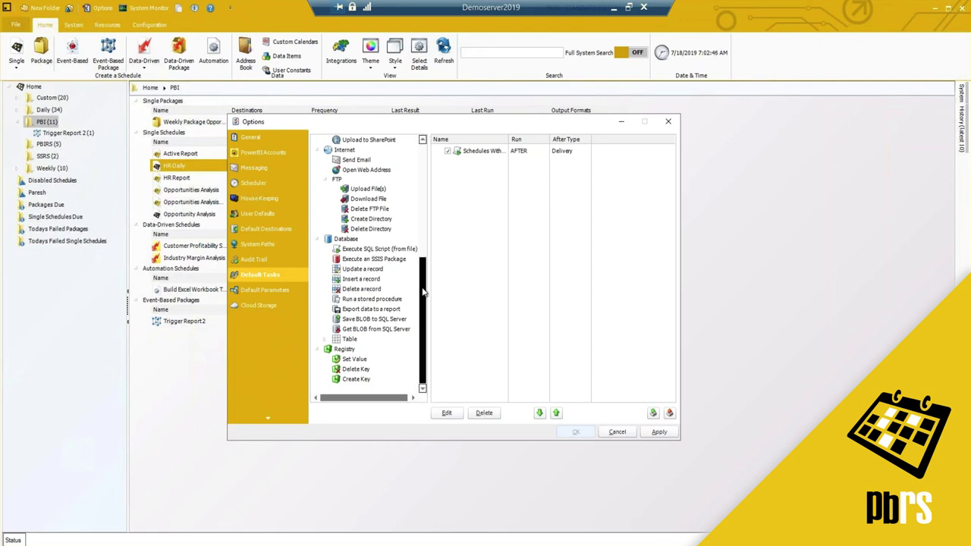
# View Default Parameters, return to the General page, and nudge the Options window right.
pyautogui.click(279, 290)
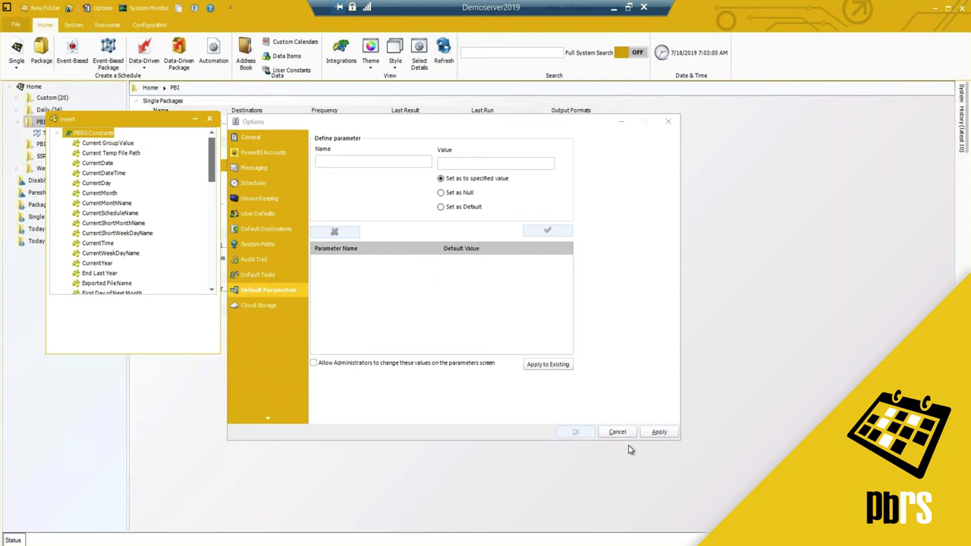
pyautogui.click(305, 138)
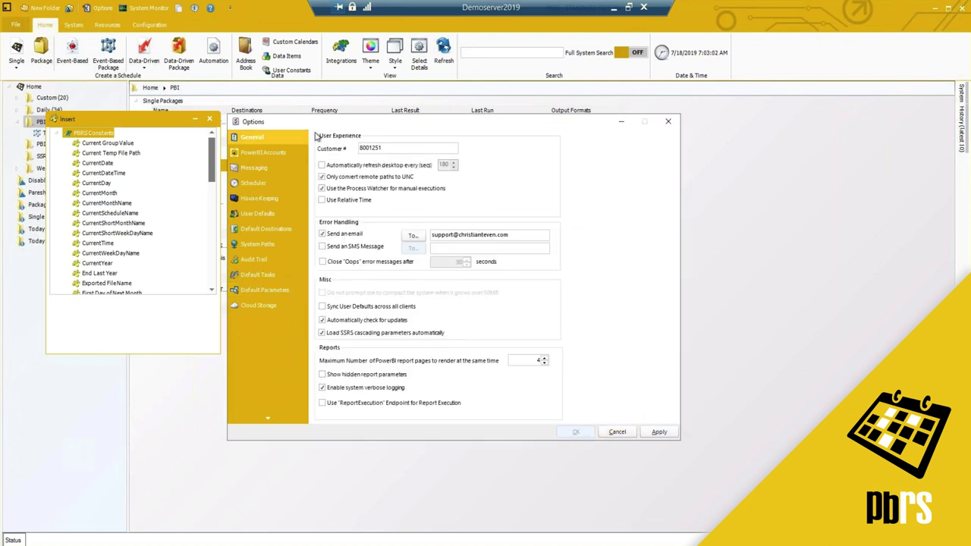
pyautogui.moveTo(322, 124); pyautogui.dragTo(326, 123)
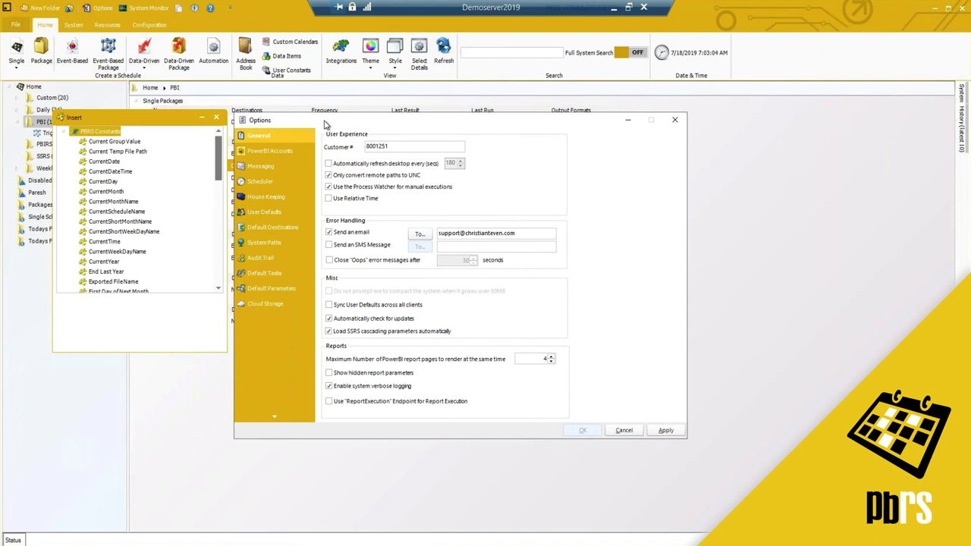